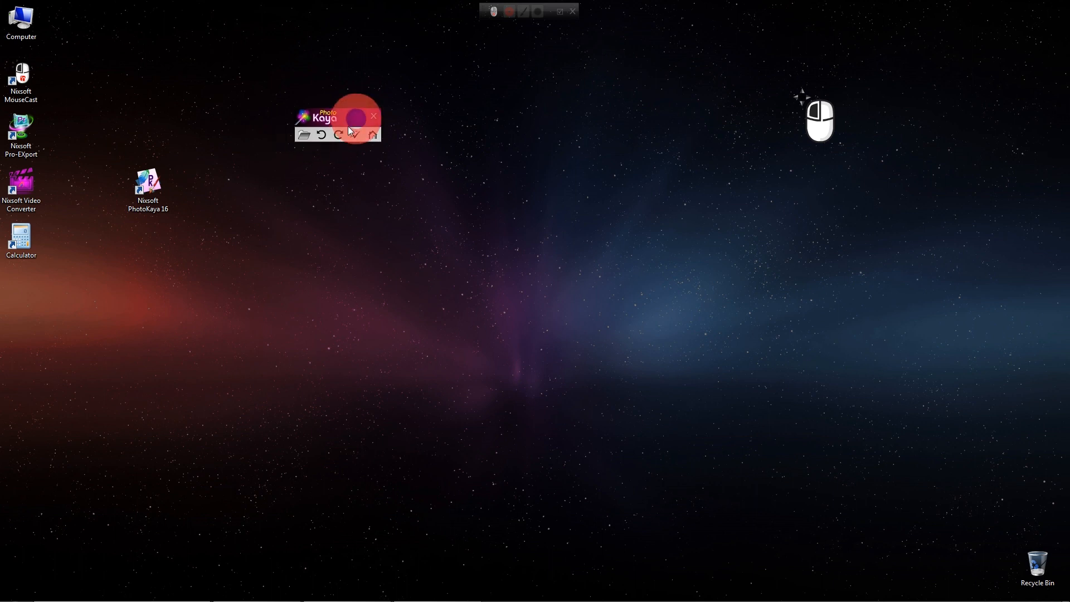
Step: Expand the collapsed PhotoKaya panel and move it to the middle of the desktop
left_click(327, 122)
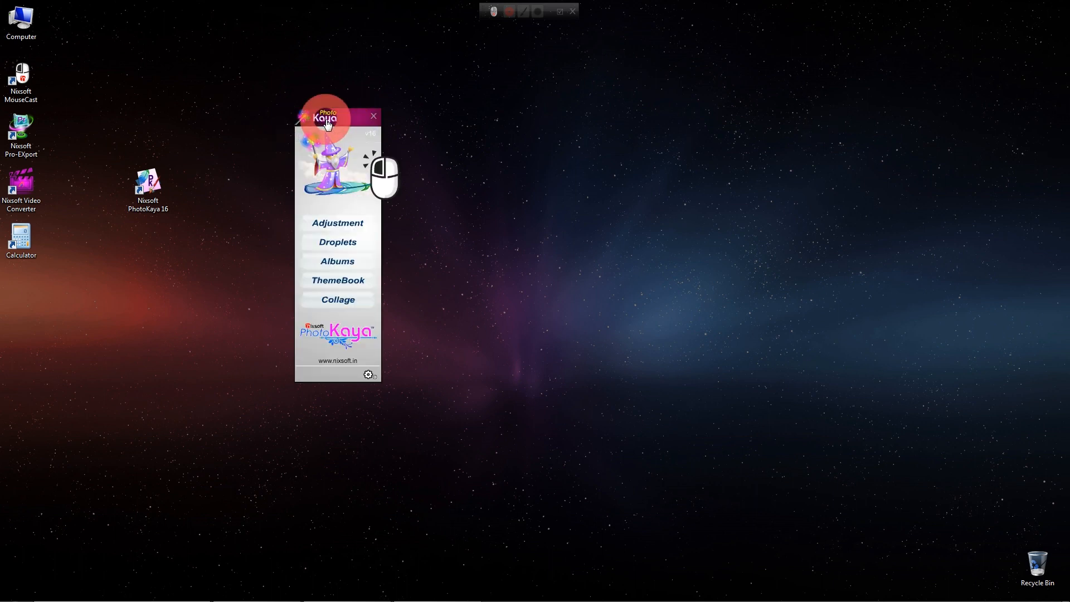
left_click(357, 121)
left_click_drag(356, 119, 627, 124)
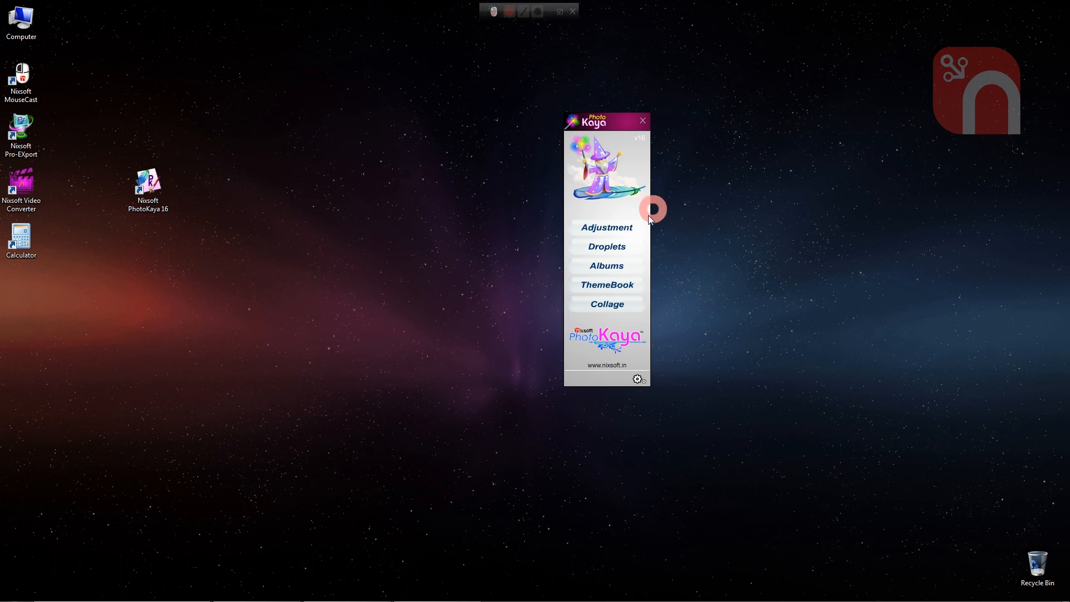
Step: View PhotoKaya's activation, update, purchase and support options, closing the welcome window again
left_click(641, 228)
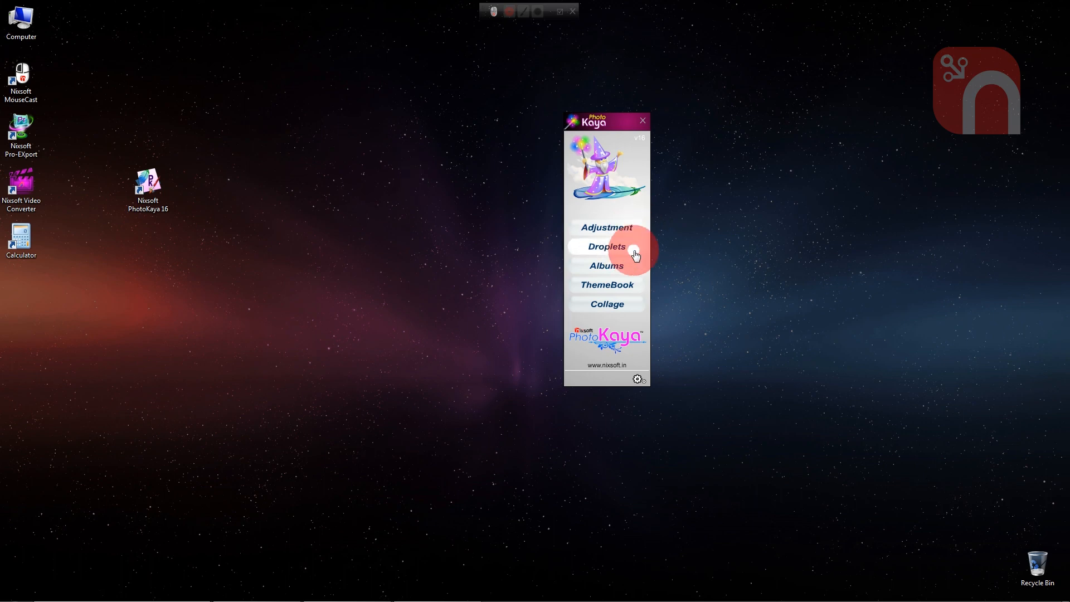
left_click(638, 381)
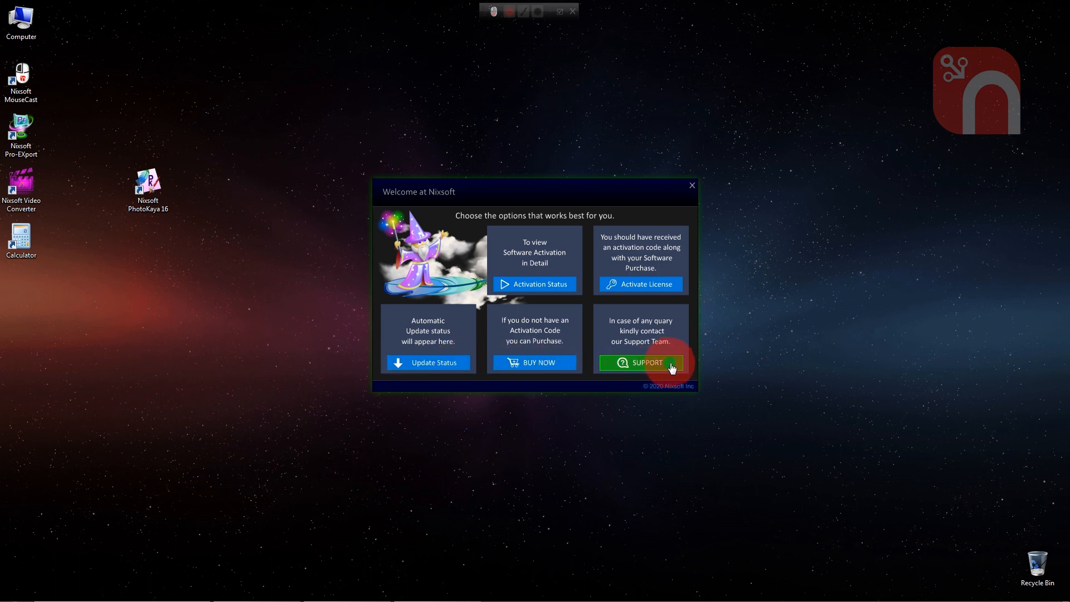
left_click(692, 187)
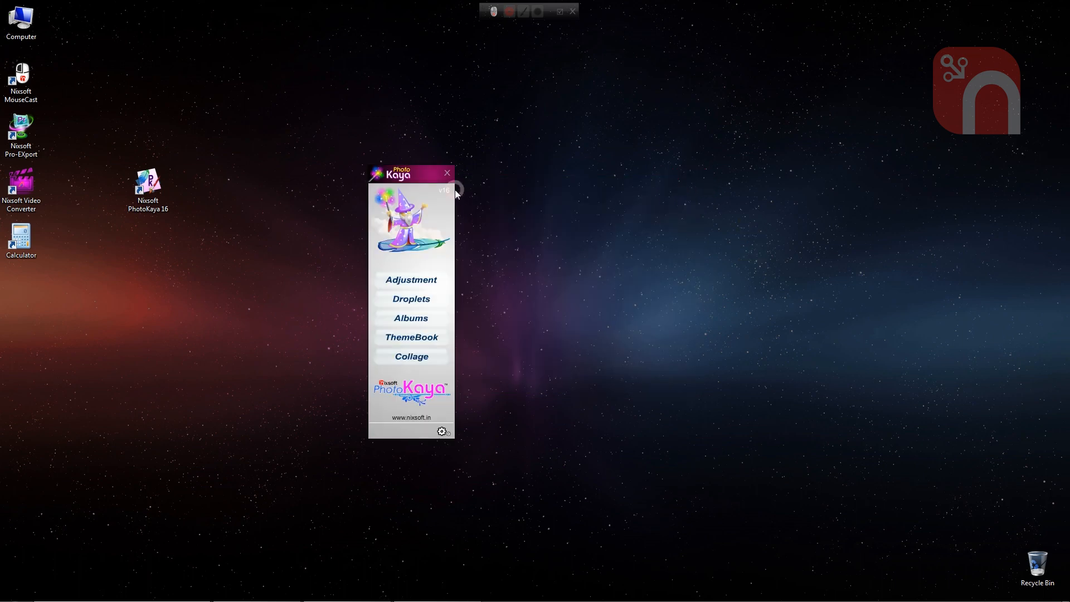
Step: Switch to Adobe Photoshop and move the PhotoKaya panel away from the centre of its start screen
left_click_drag(426, 177, 633, 162)
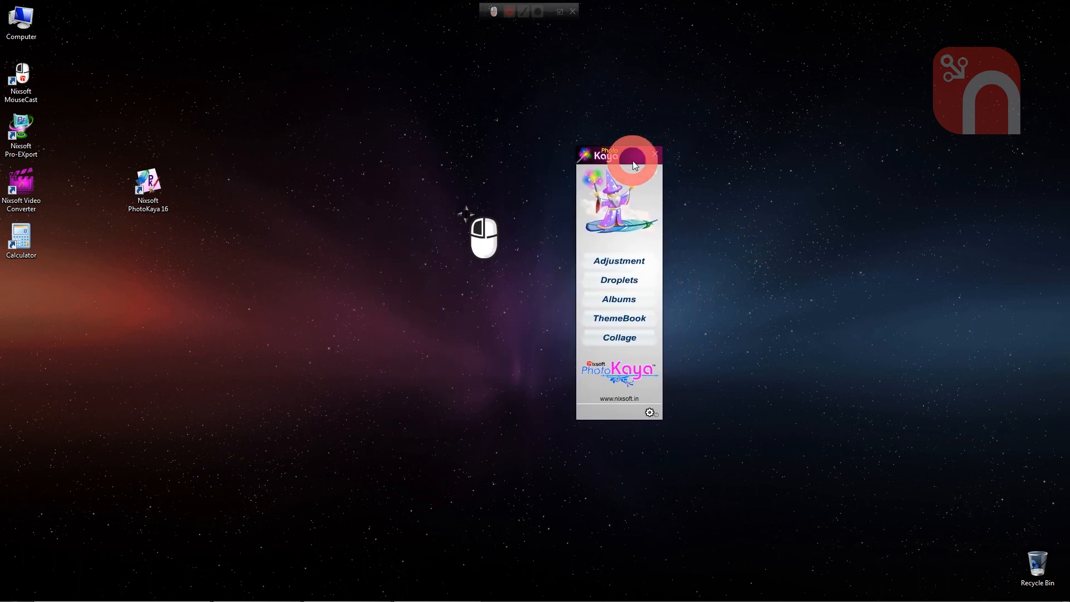
left_click(347, 596)
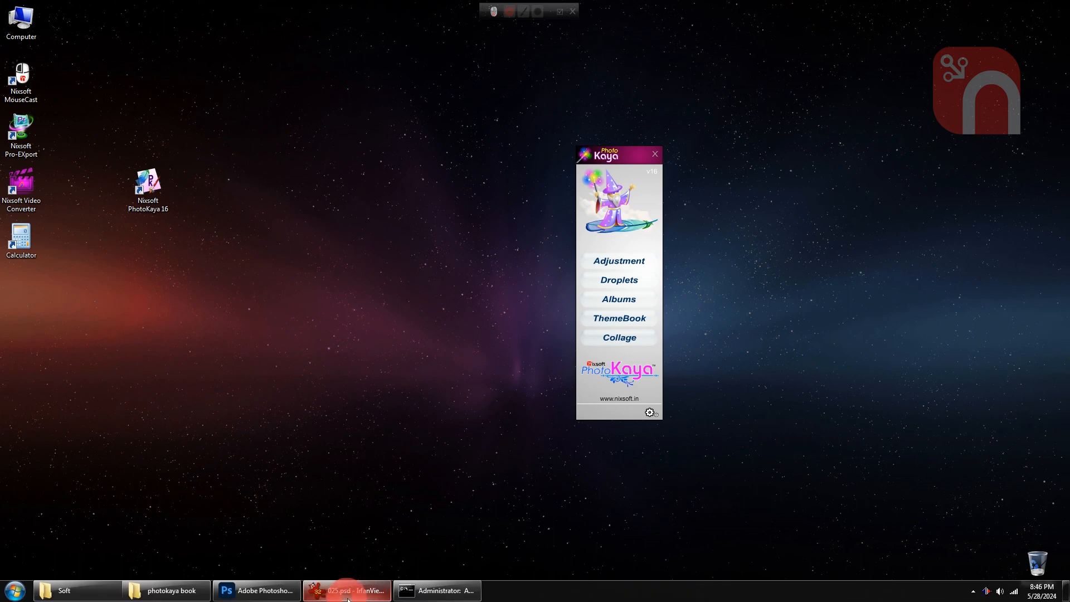
left_click(269, 591)
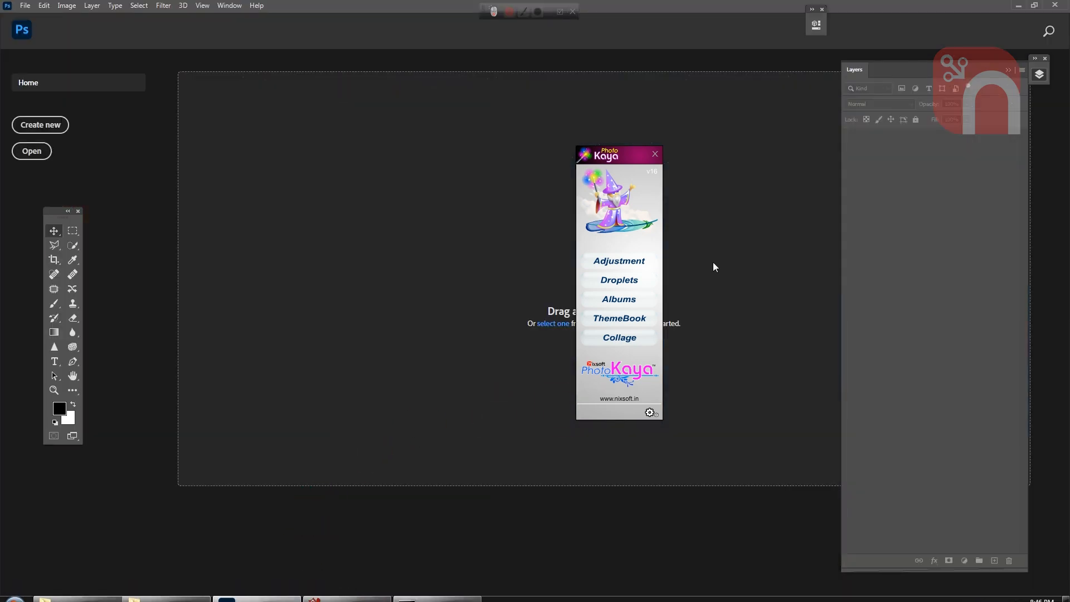
left_click_drag(620, 157, 341, 150)
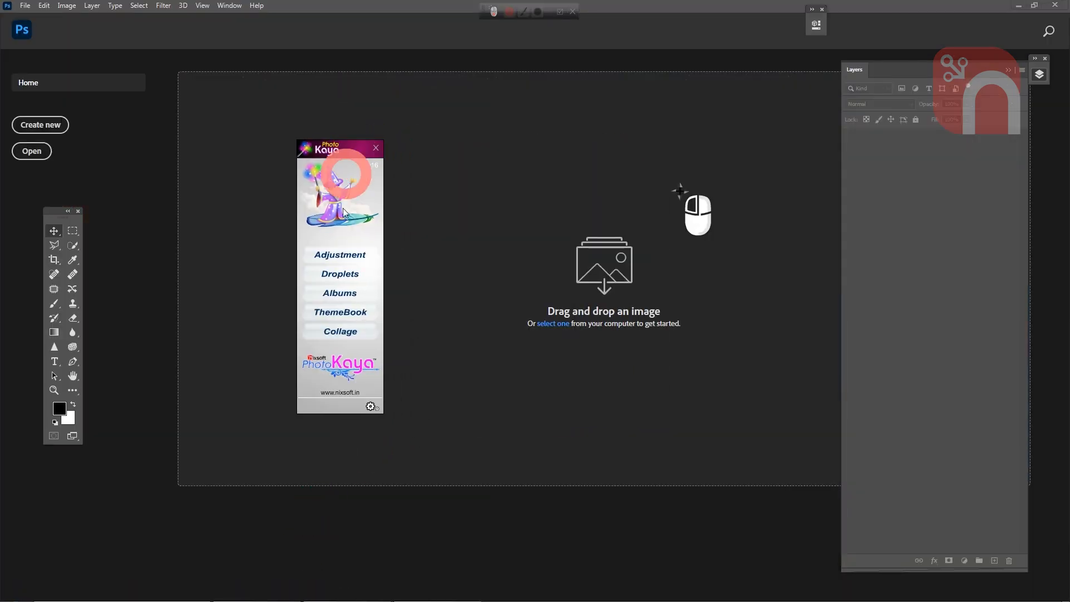
Step: Examine PhotoKaya's adjustment tools, its crop and passport presets, and its background and frame libraries
left_click(357, 257)
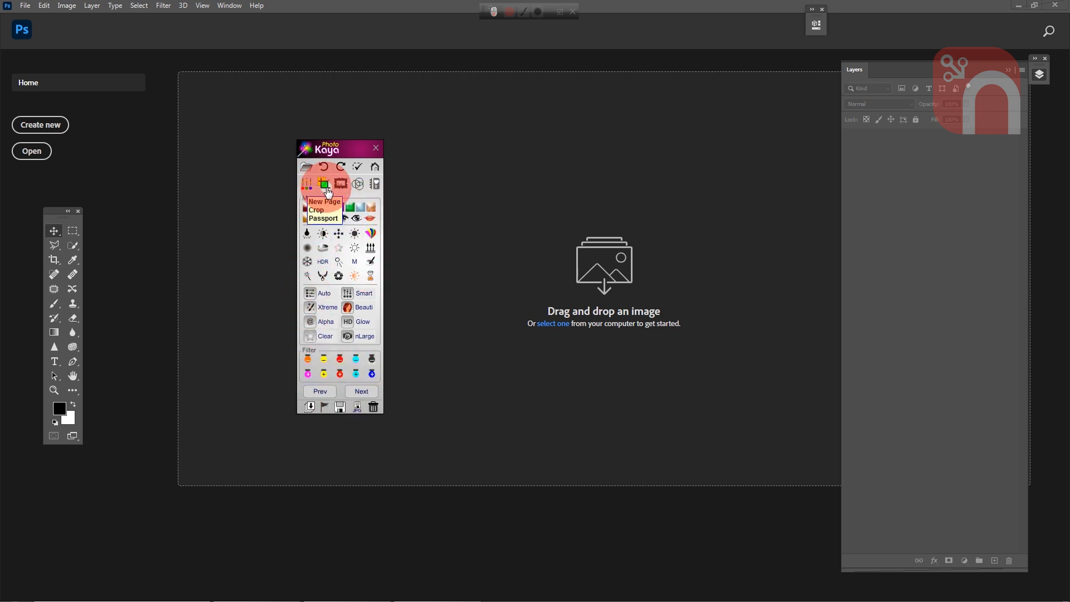
left_click(328, 191)
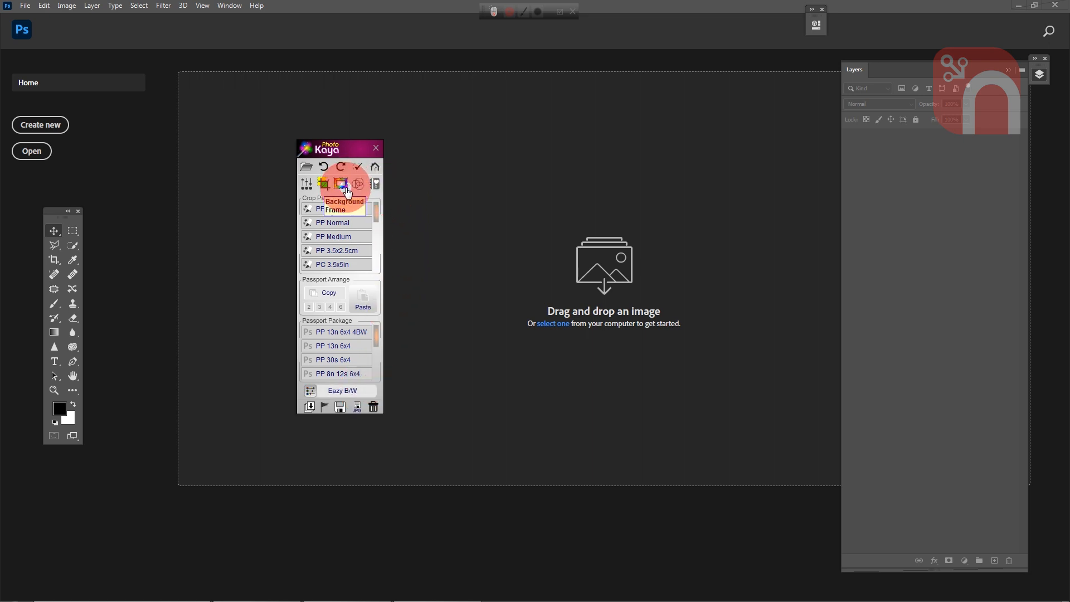
left_click(341, 184)
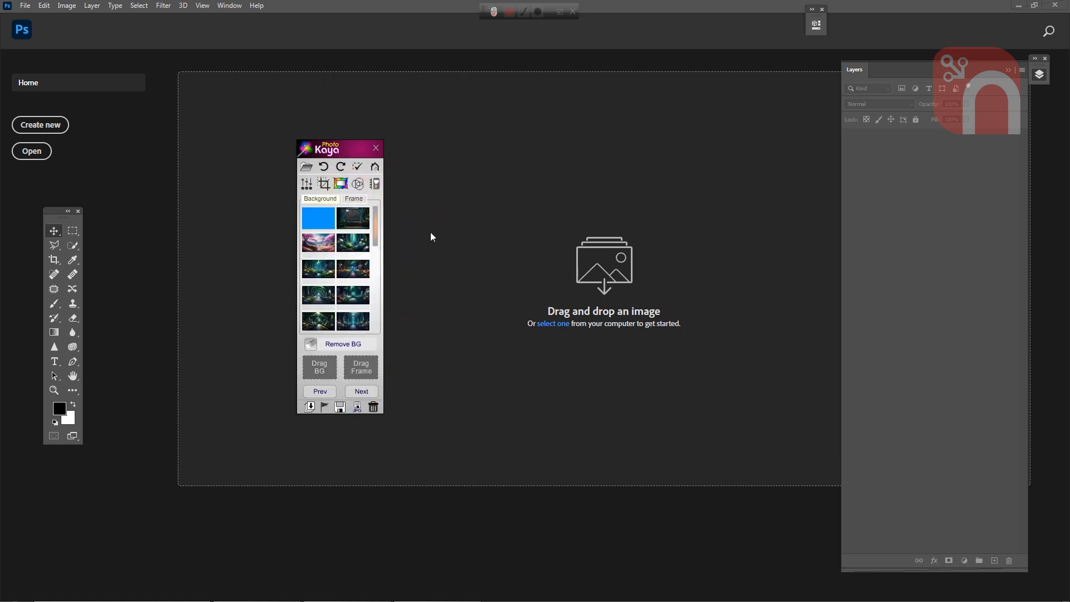
left_click_drag(376, 232, 381, 304)
left_click(360, 199)
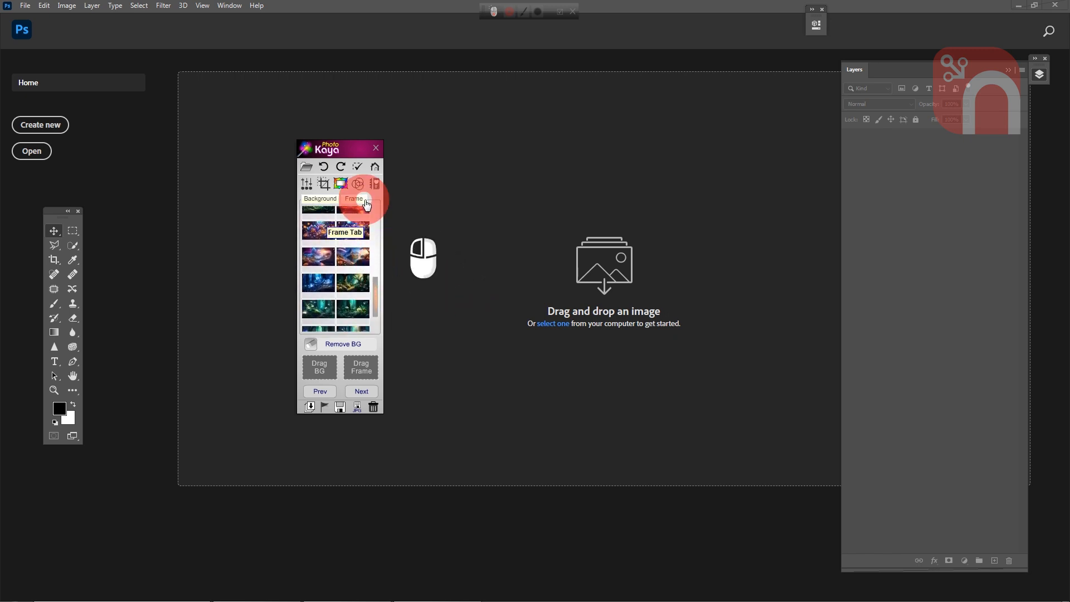
left_click_drag(376, 231, 387, 314)
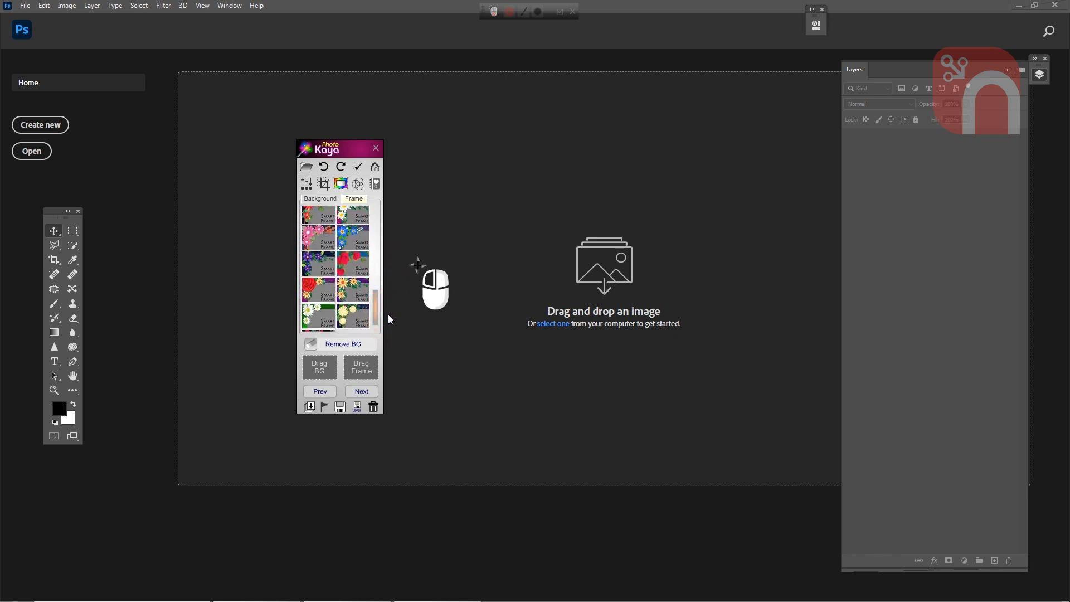
Step: Browse through the photo effects offered in PhotoKaya
left_click(376, 186)
left_click(357, 184)
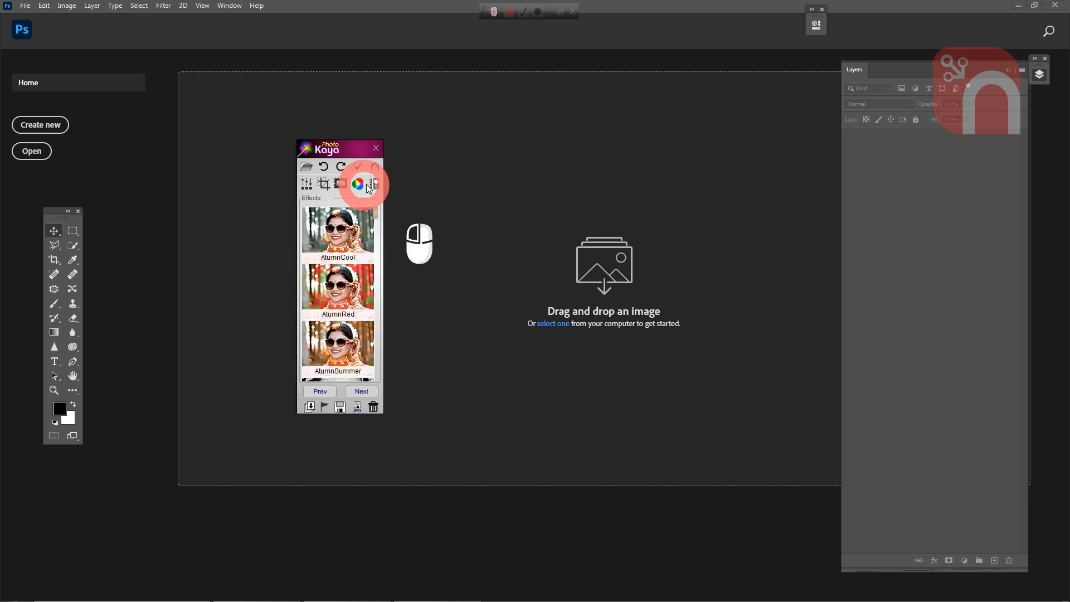
left_click_drag(378, 217, 382, 274)
Step: Examine the page design tools for albums, theme books and collages
left_click(375, 188)
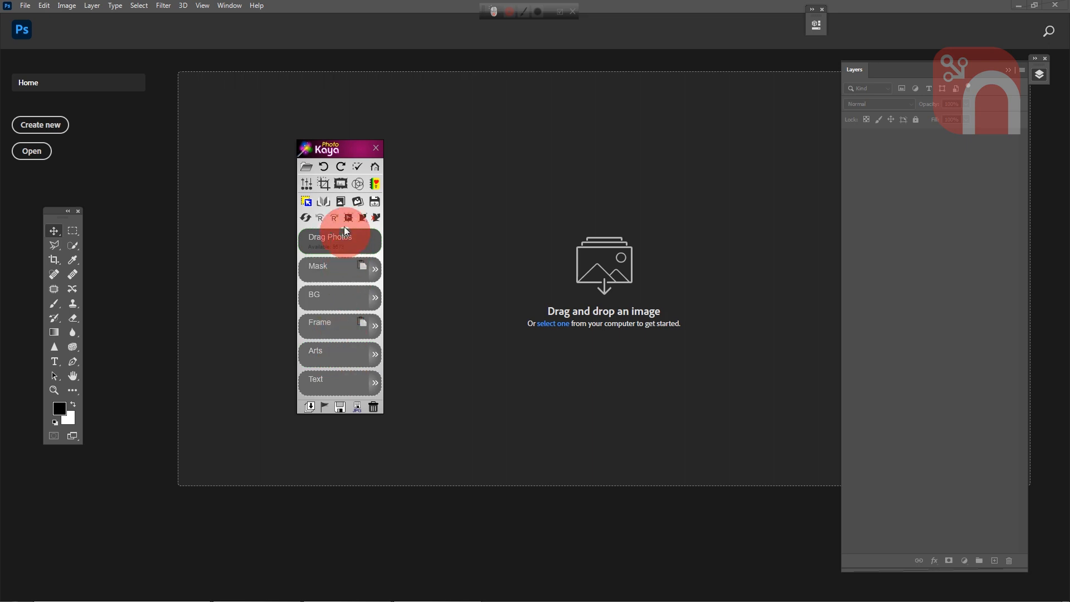
left_click(324, 202)
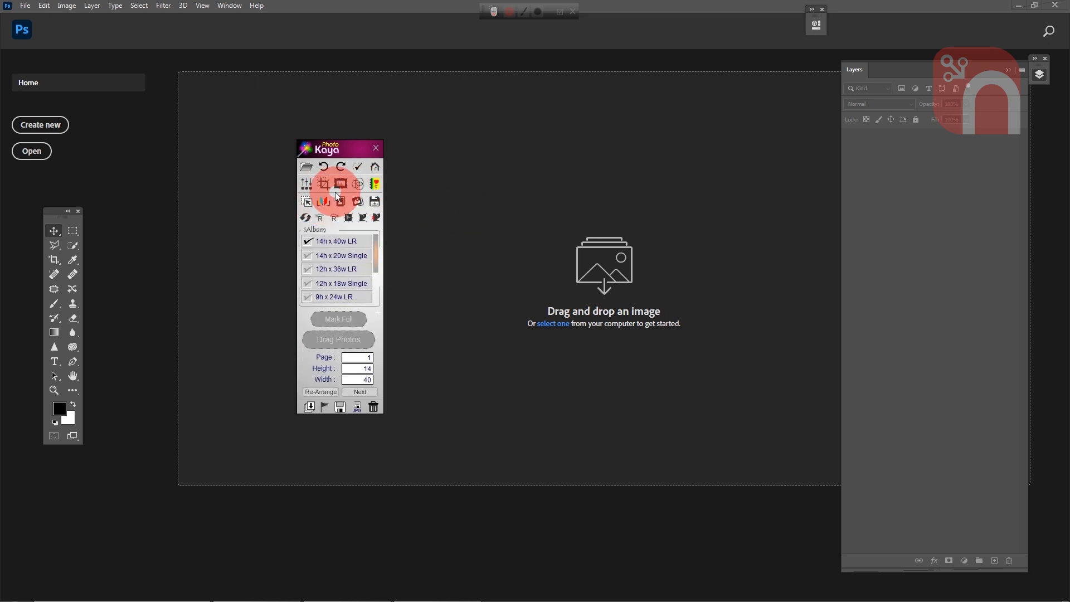
left_click(343, 204)
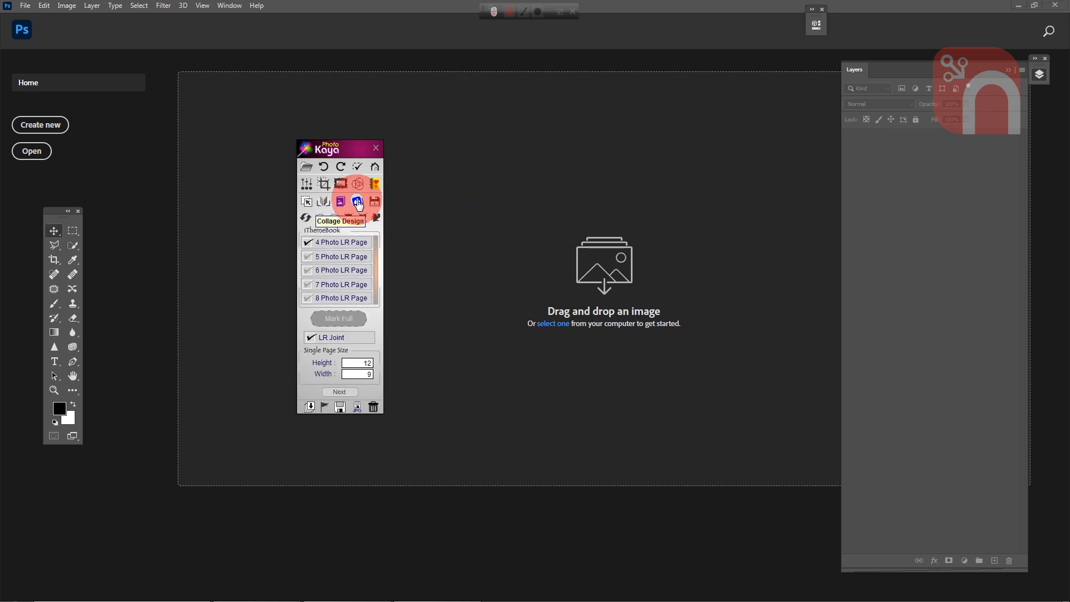
left_click(359, 205)
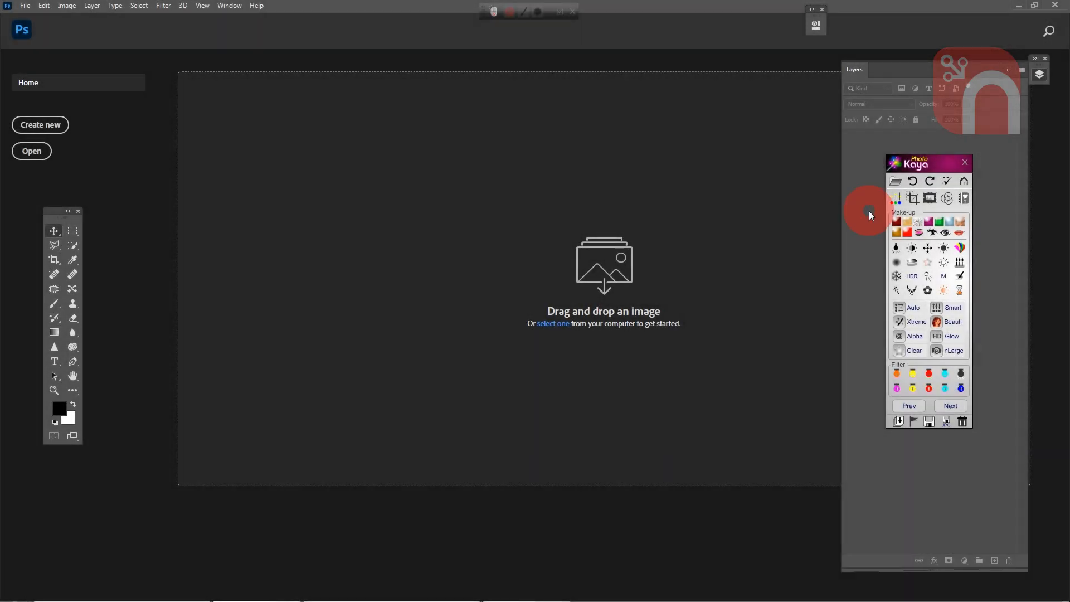
Step: Open the photo DSC_0040.JPG from the Collage Design folder using PhotoKaya
left_click(896, 183)
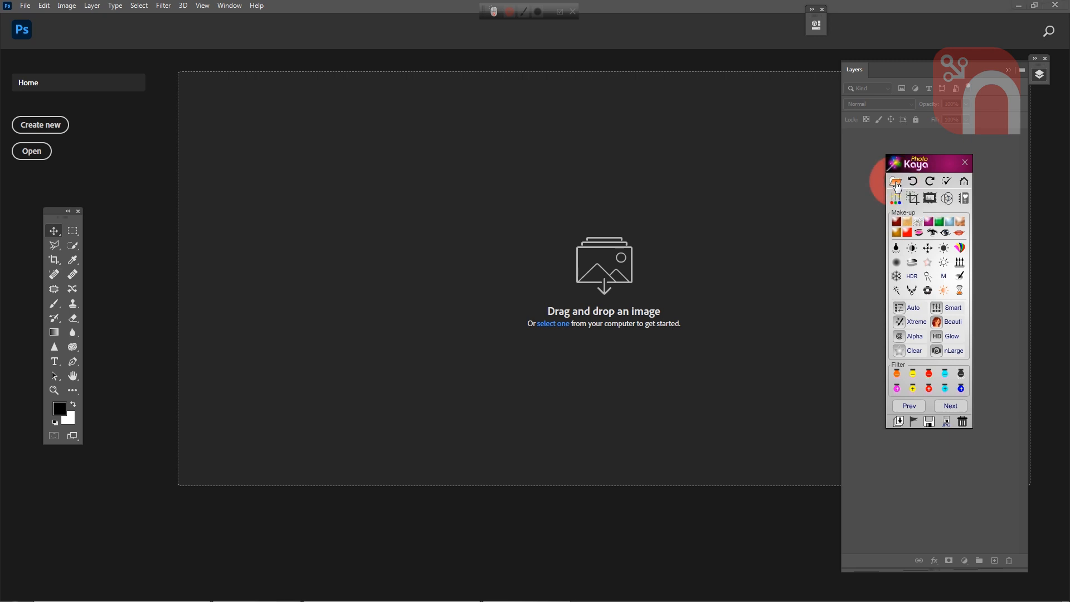
left_click(206, 162)
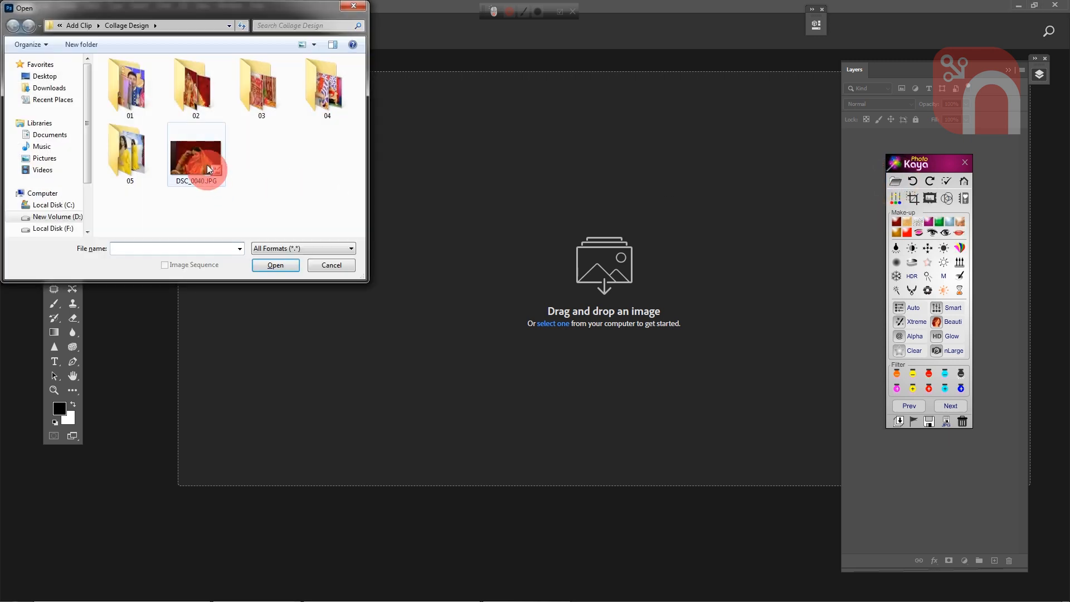
left_click(276, 265)
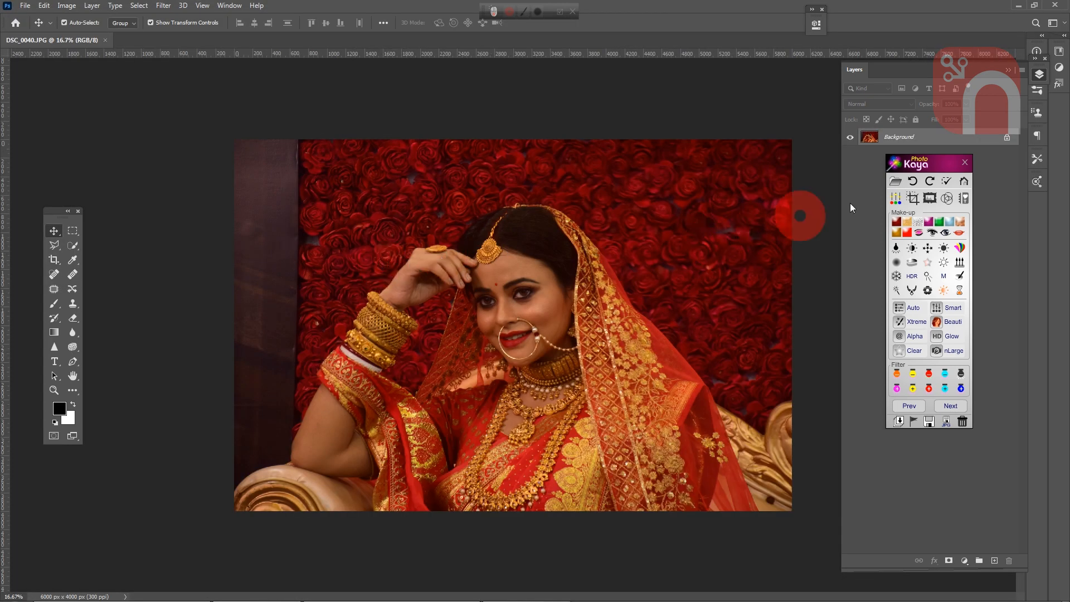
Step: Try PhotoKaya's 90° rotation on the photo in both directions, turning it back upright each time
left_click(915, 182)
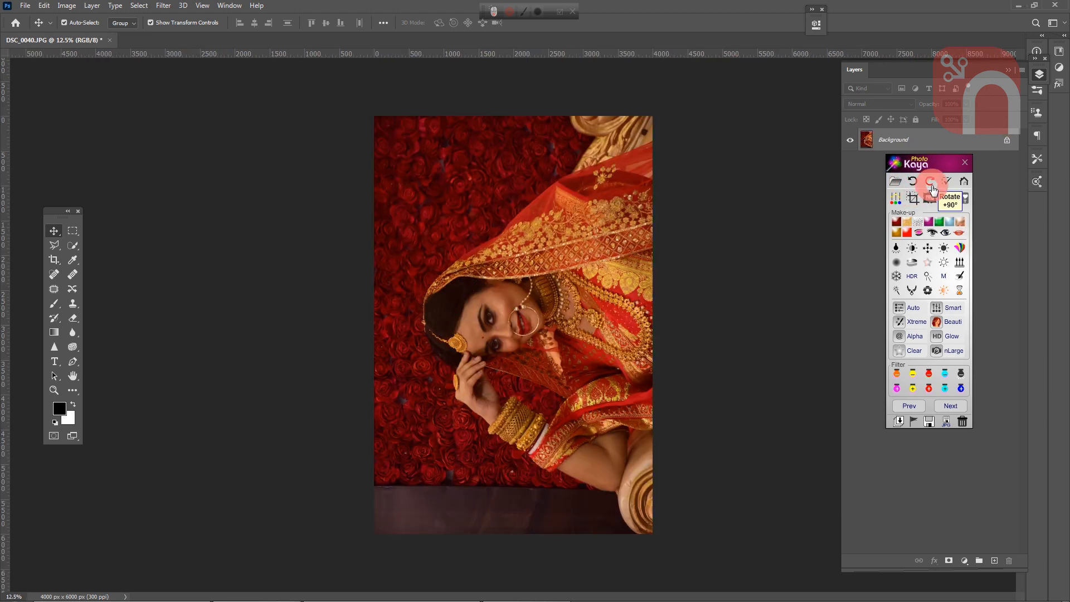
left_click(930, 184)
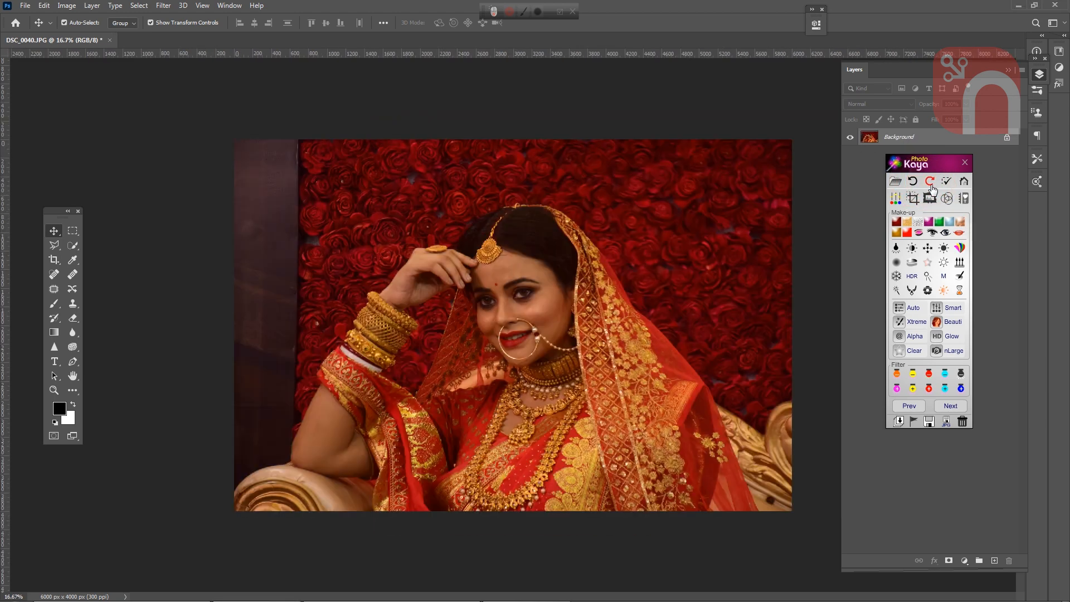
left_click(913, 183)
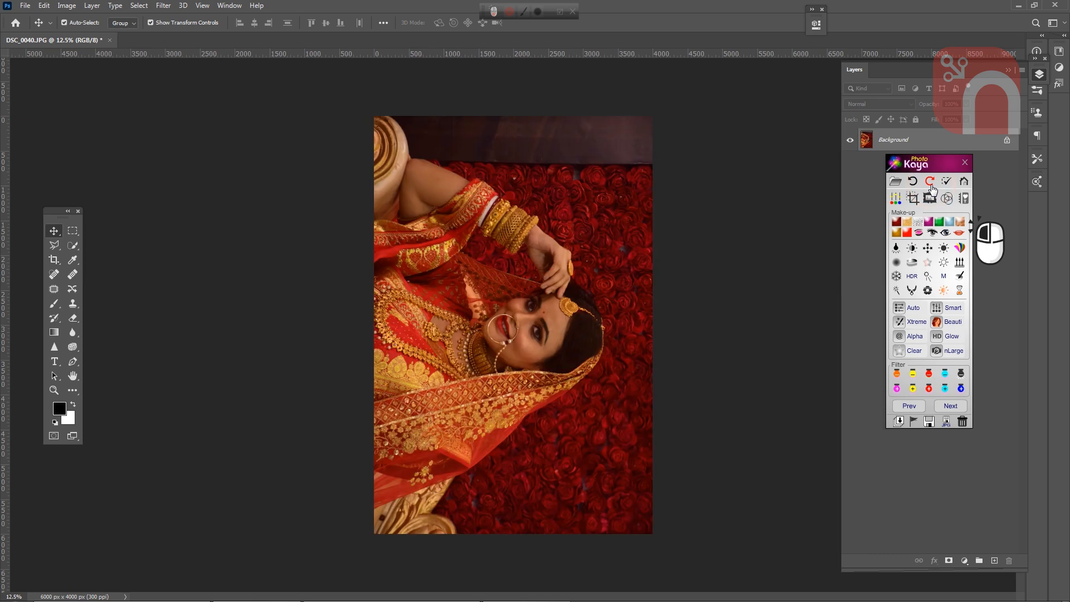
left_click(914, 186)
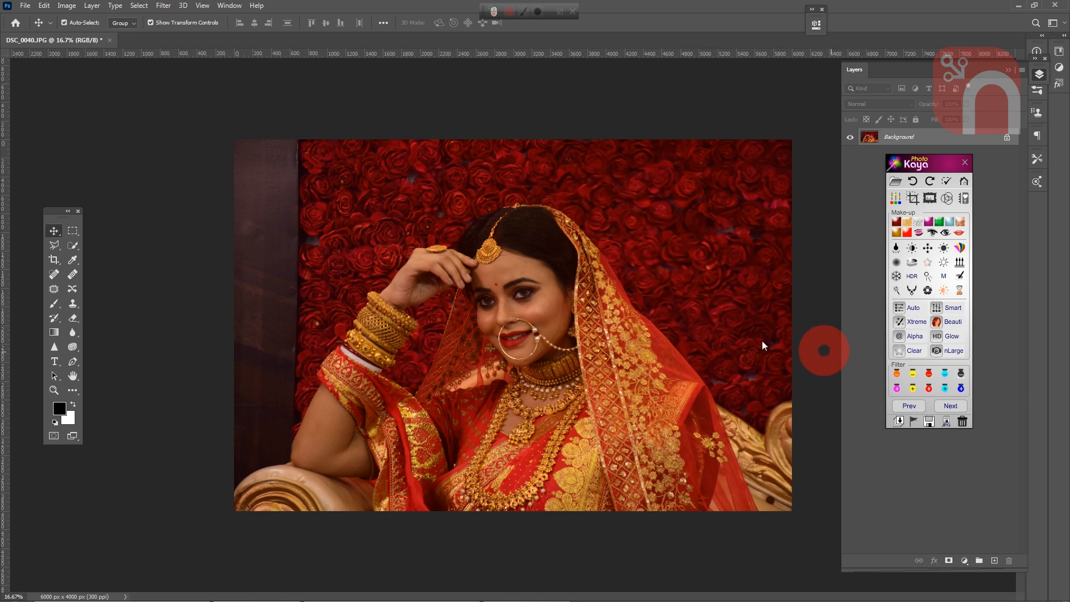
Step: Apply PhotoKaya's Auto adjustment to the bride photo and move the panel clear of the layer list
left_click(920, 315)
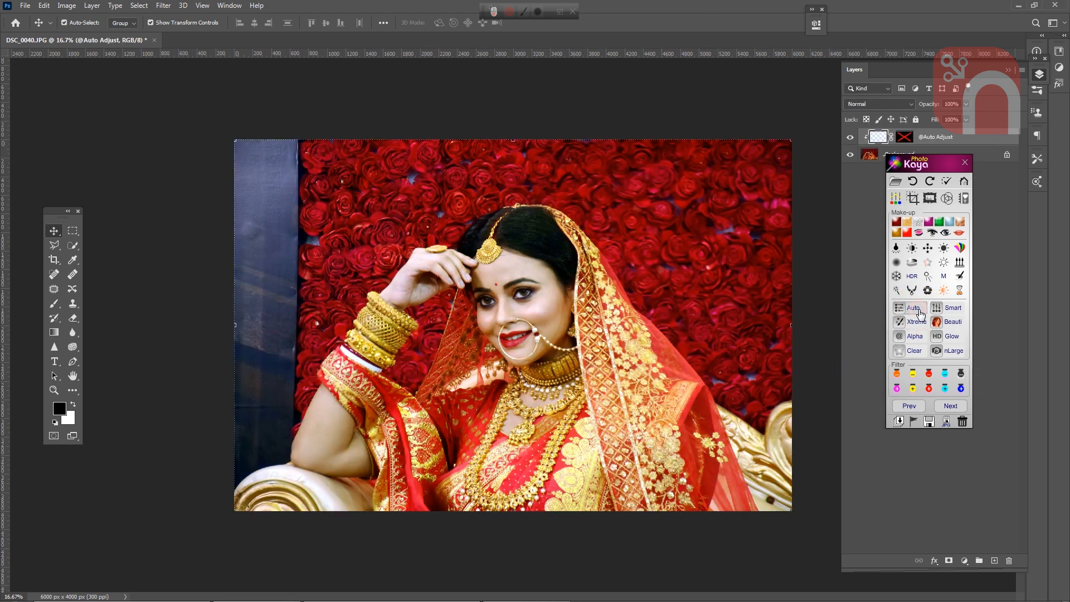
left_click_drag(942, 166, 943, 214)
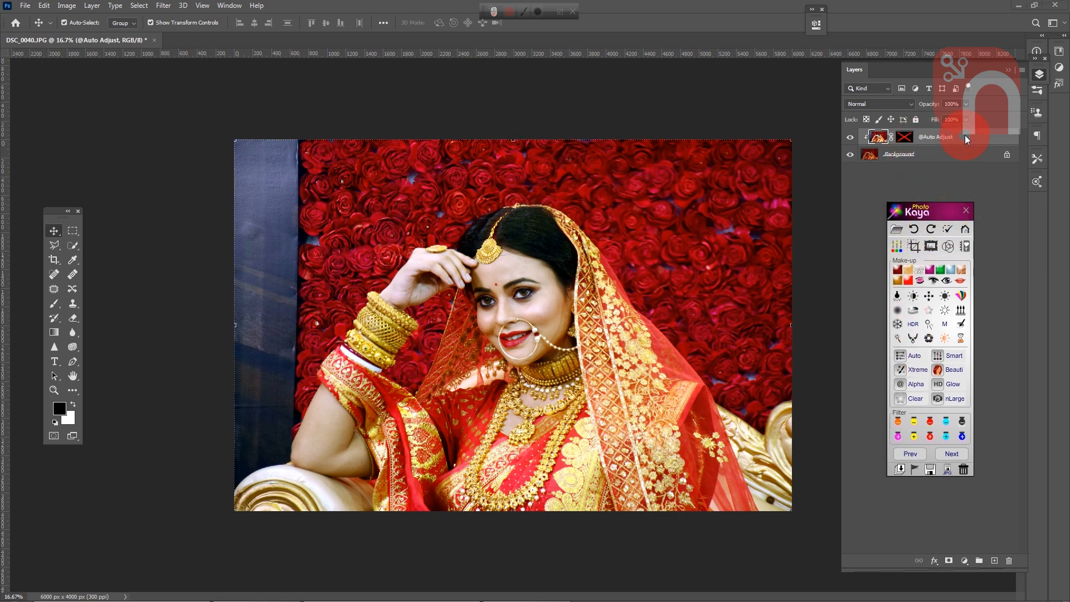
left_click_drag(949, 211, 965, 197)
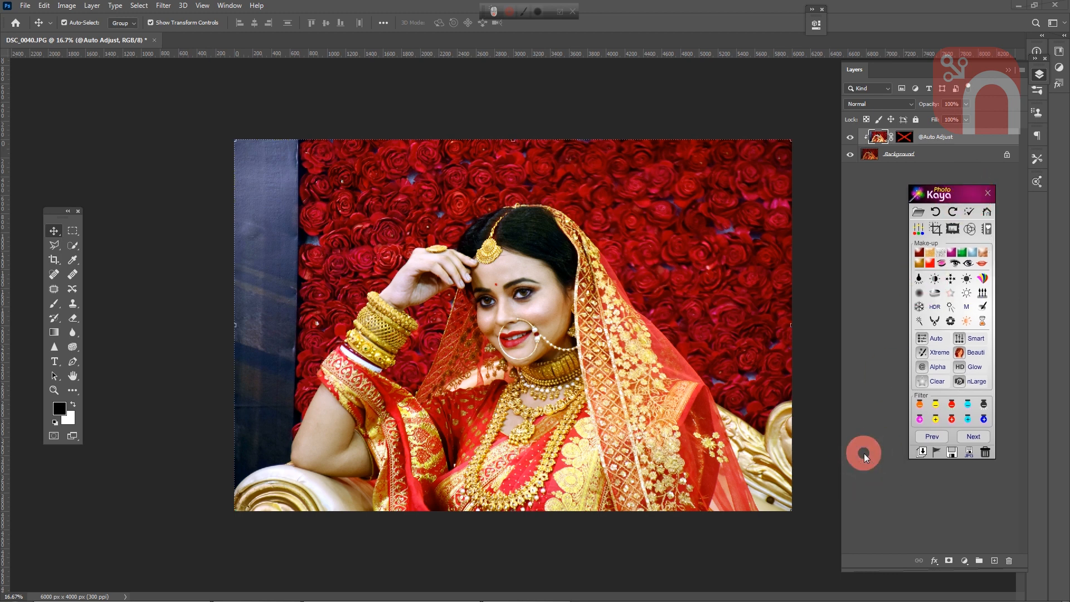
Step: Flatten the Auto adjustment layer into the background and close the photo
left_click(923, 452)
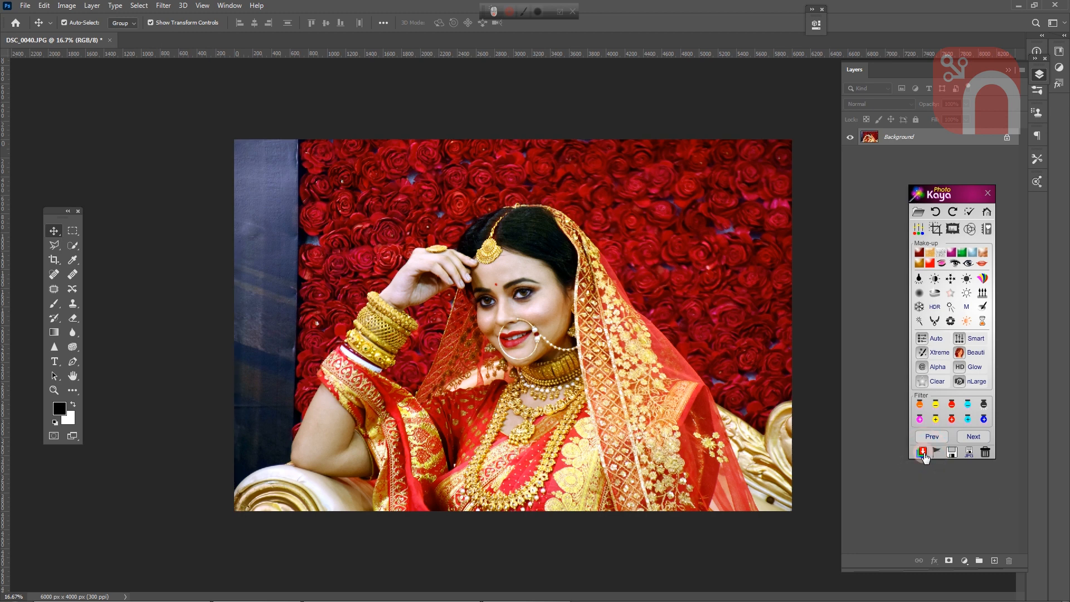
left_click(923, 452)
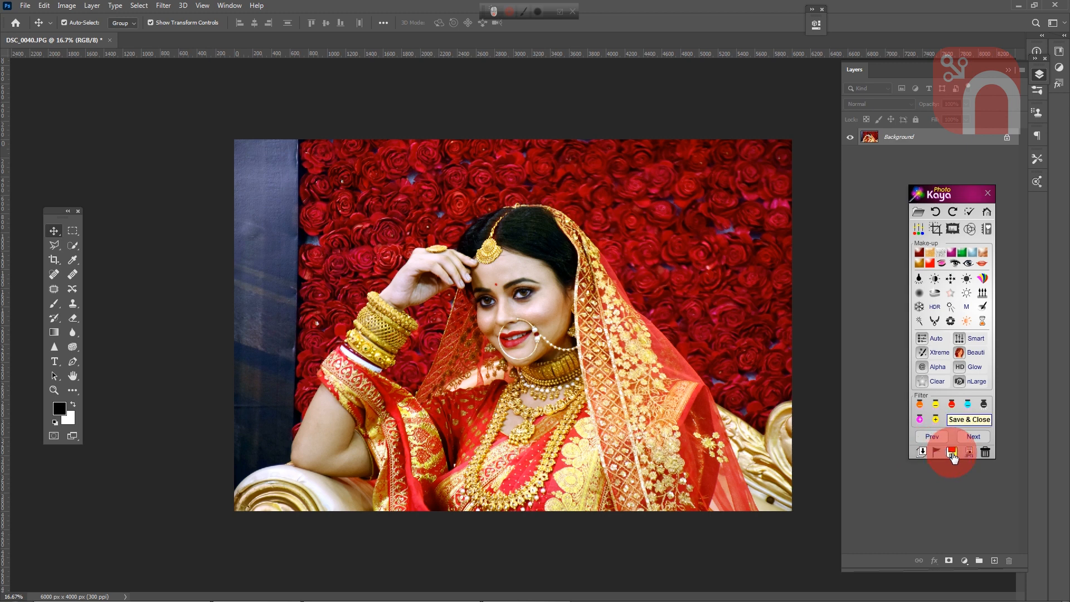
left_click(985, 453)
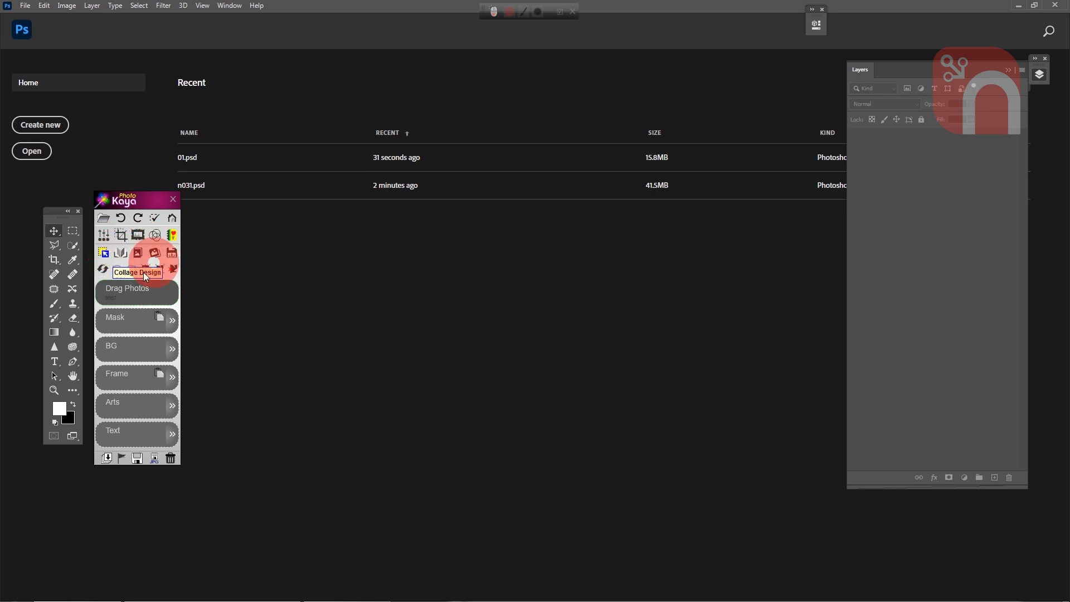
Step: Open the collage design 01.psd from the Collage Design folder using PhotoKaya
left_click(104, 217)
left_click(195, 153)
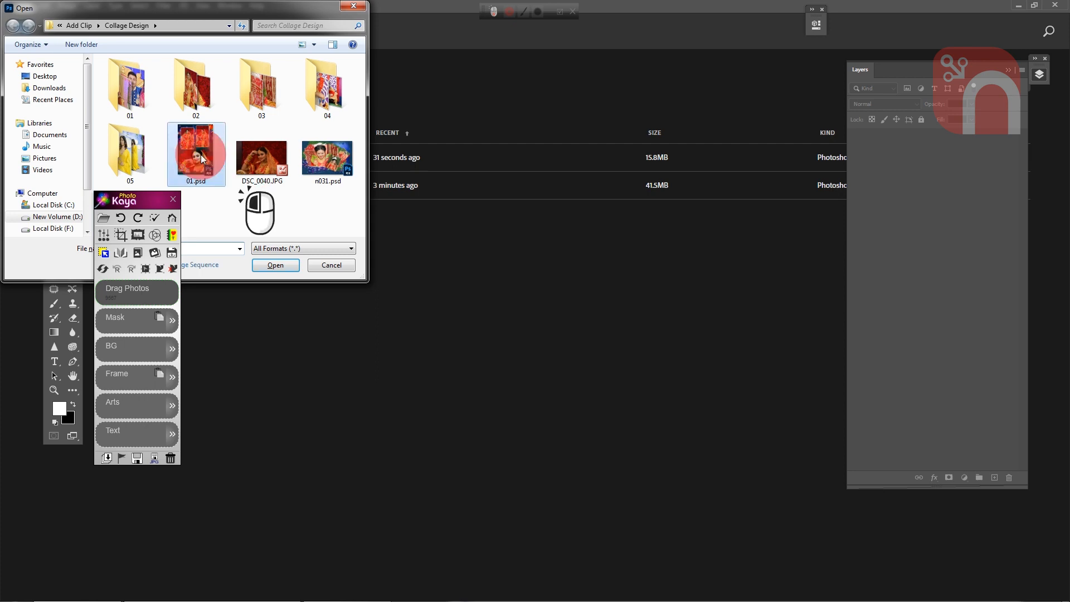
left_click(276, 264)
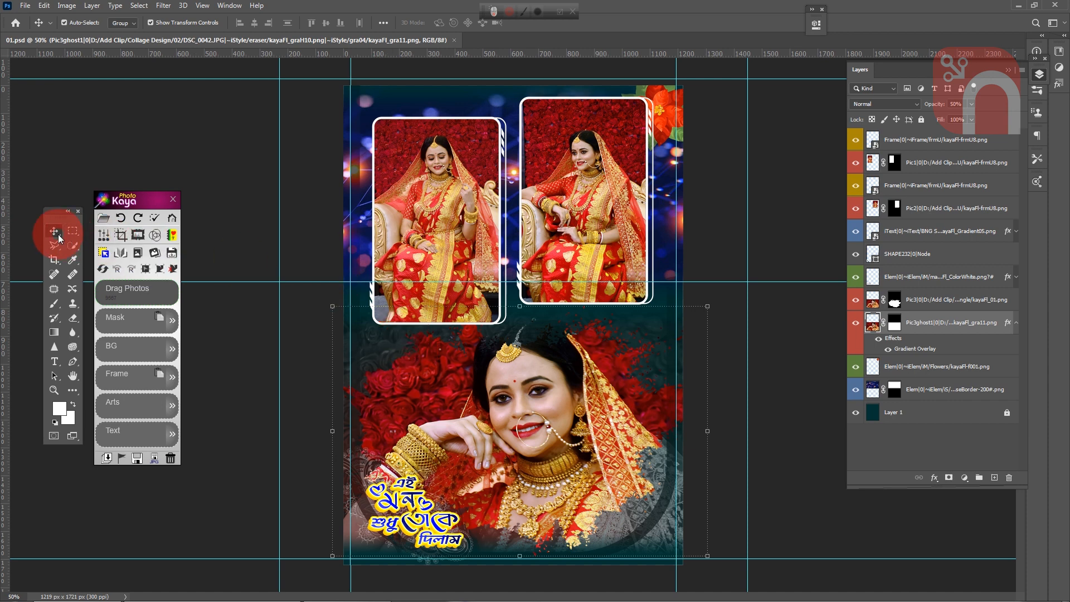
Step: Select both upper framed bride photos and swap them between their frames using PhotoKaya
left_click(399, 167)
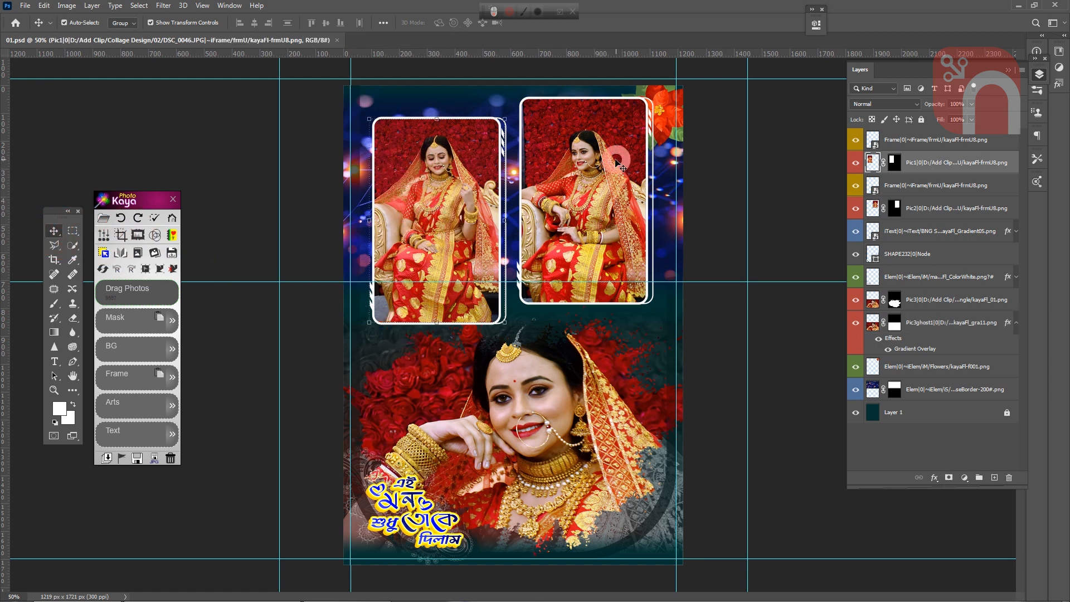
left_click(605, 195, "shift")
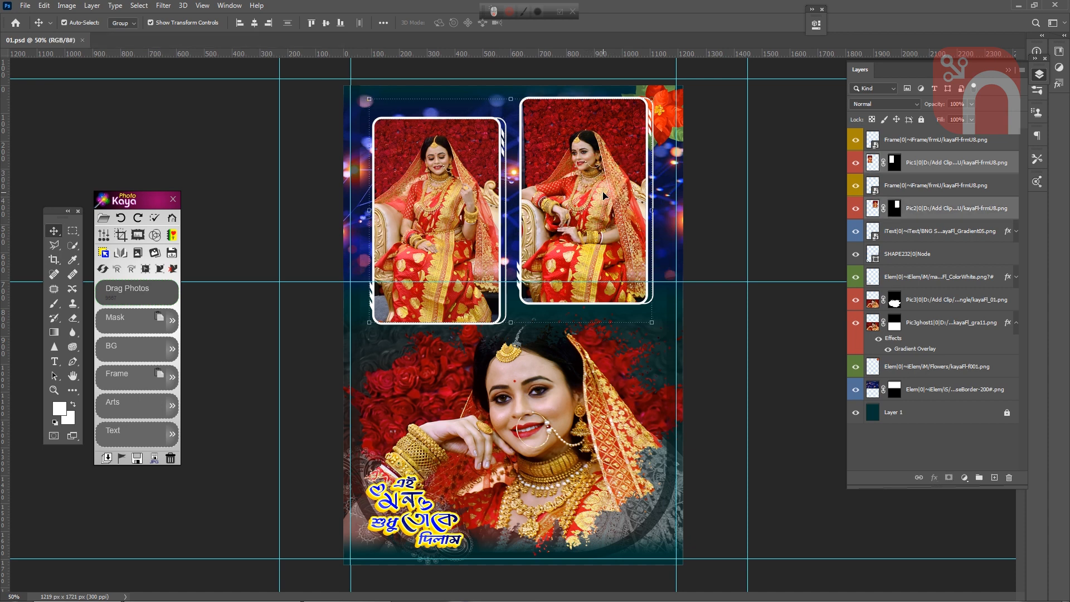
left_click(54, 260)
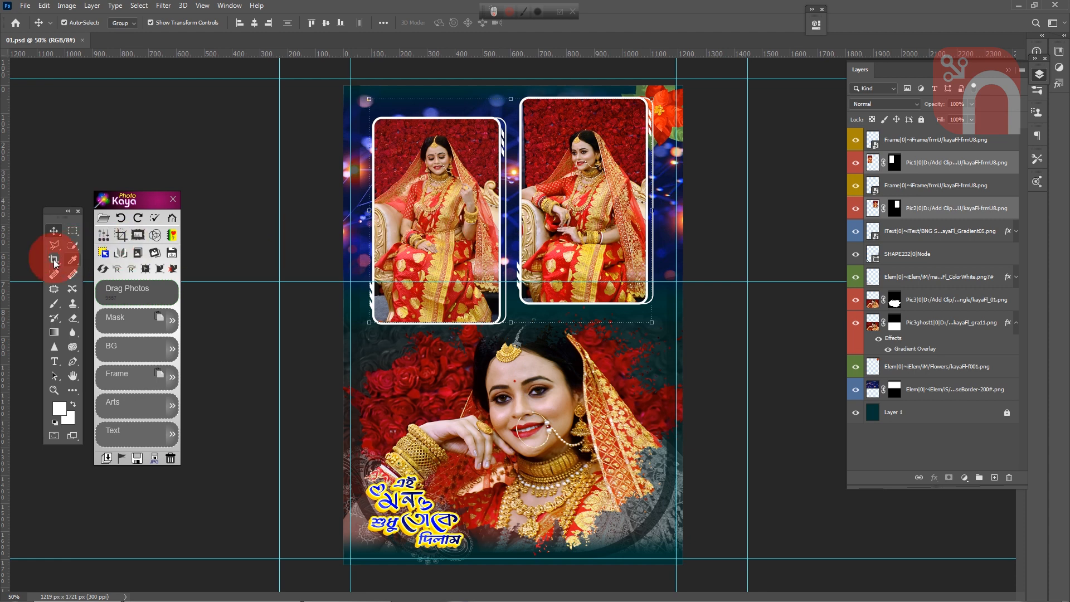
left_click(107, 270)
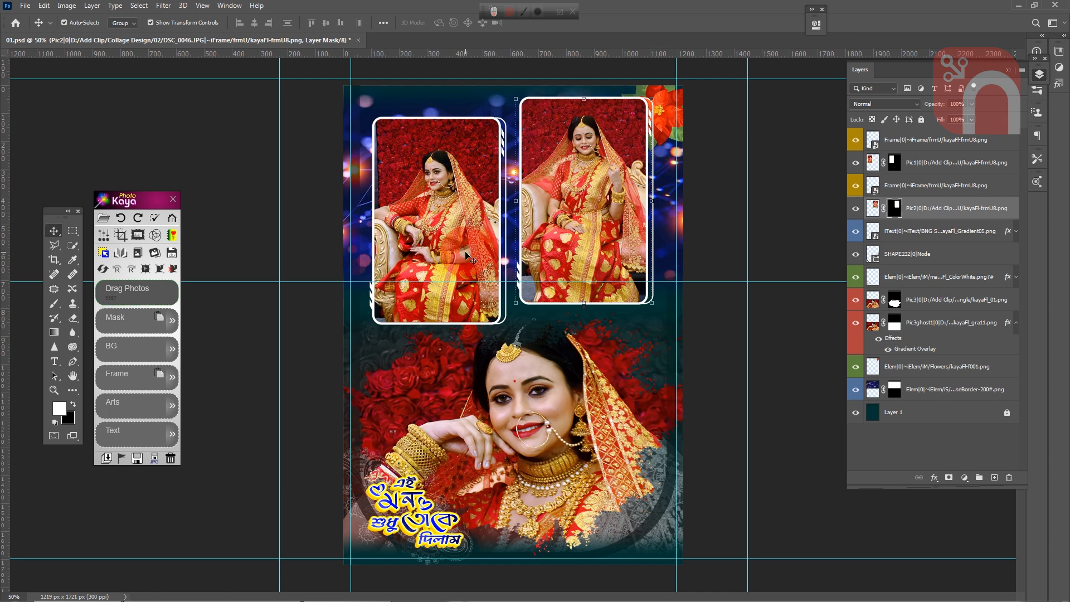
Step: Enlarge the upper-left bride photo within its frame using PhotoKaya and reposition it so the bride fills the frame
left_click(422, 256)
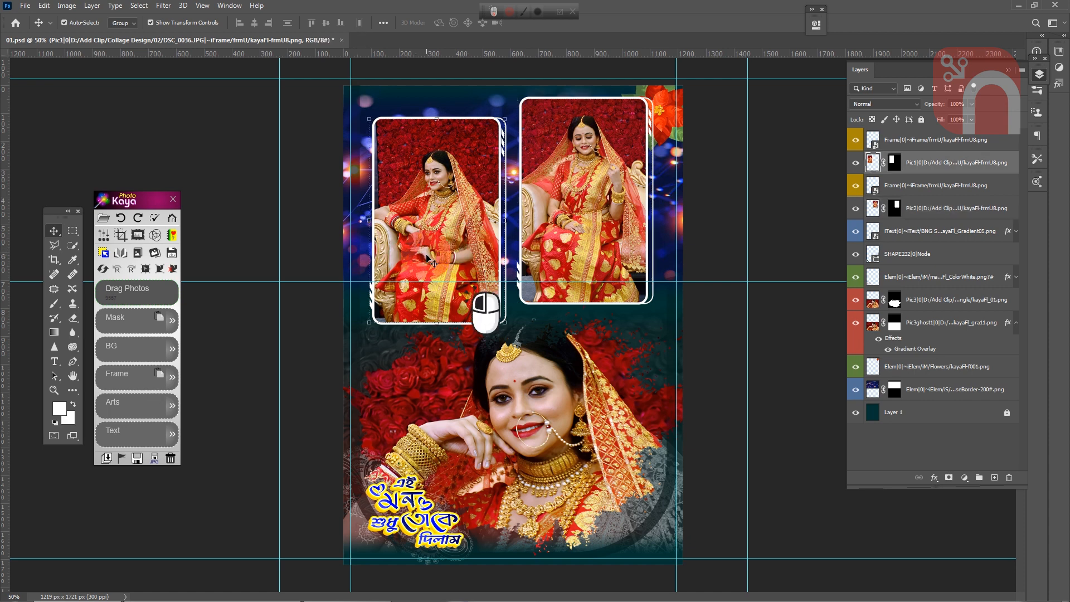
left_click(145, 270)
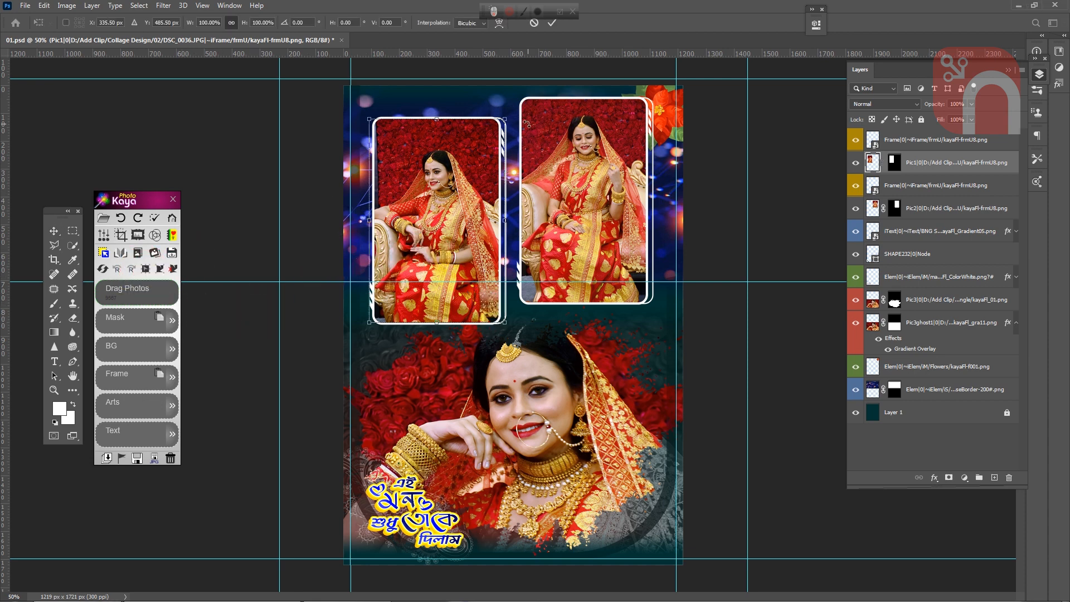
left_click_drag(511, 119, 535, 65)
left_click_drag(466, 166, 457, 190)
double_click(452, 189)
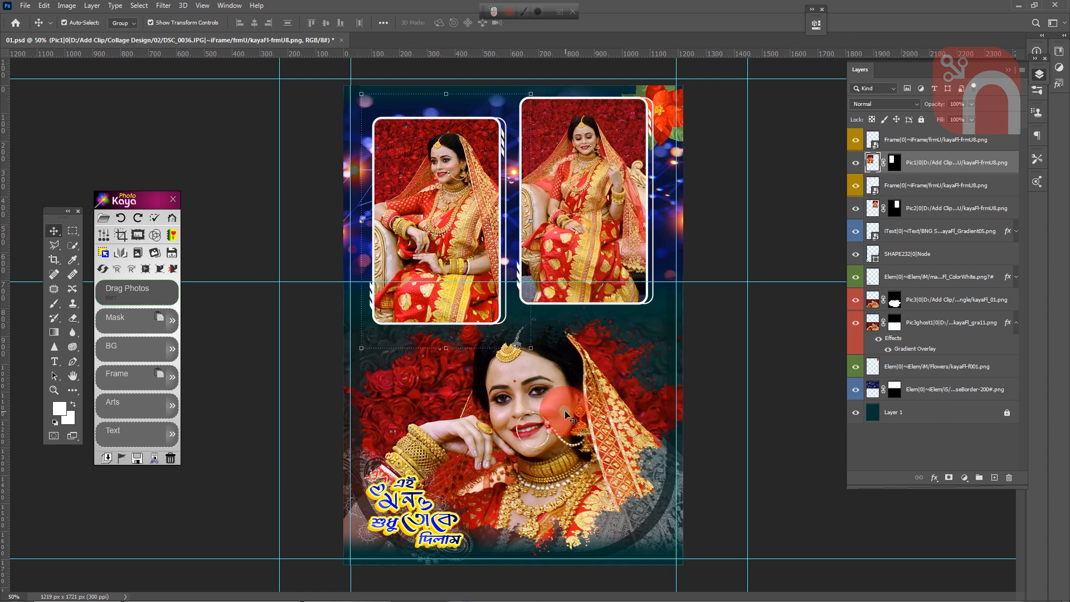
Step: Stretch the mask of the large lower bride photo to about 116% height with PhotoKaya and reposition it without moving the photo
left_click(587, 419)
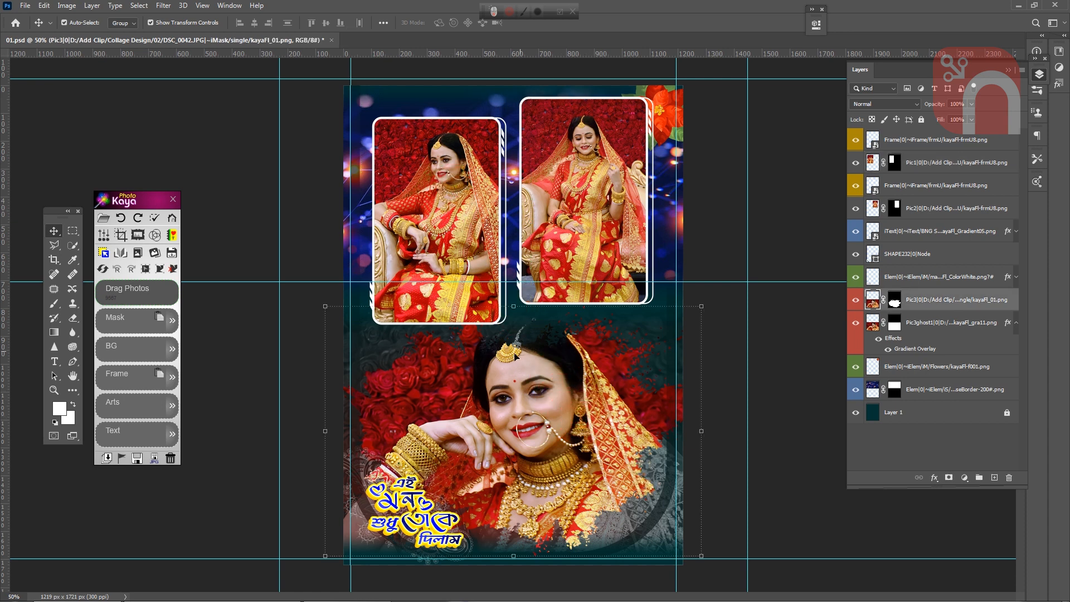
left_click(160, 274)
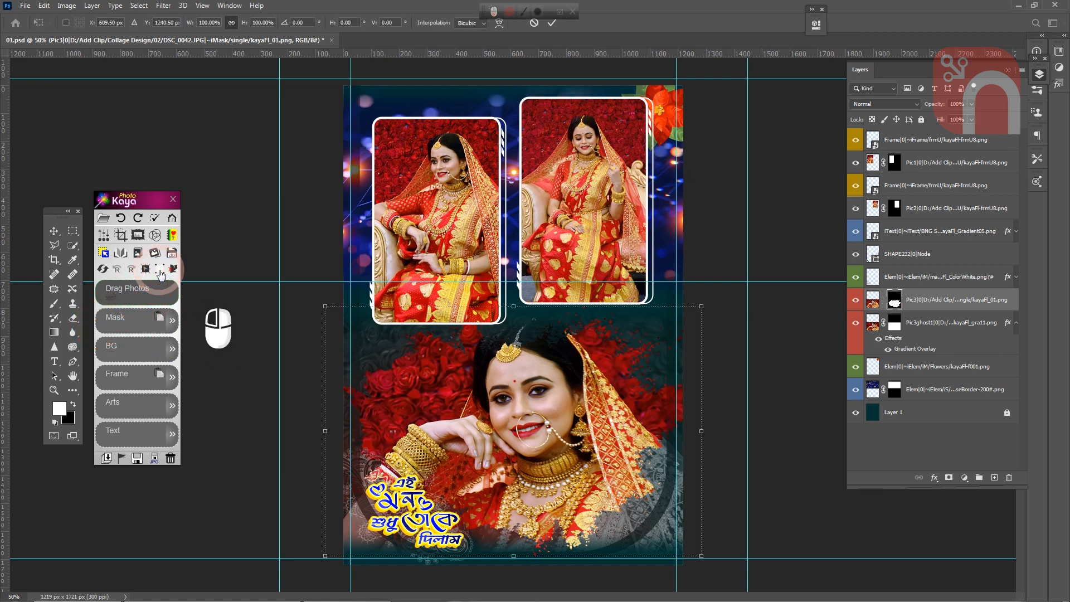
left_click_drag(523, 307, 526, 265)
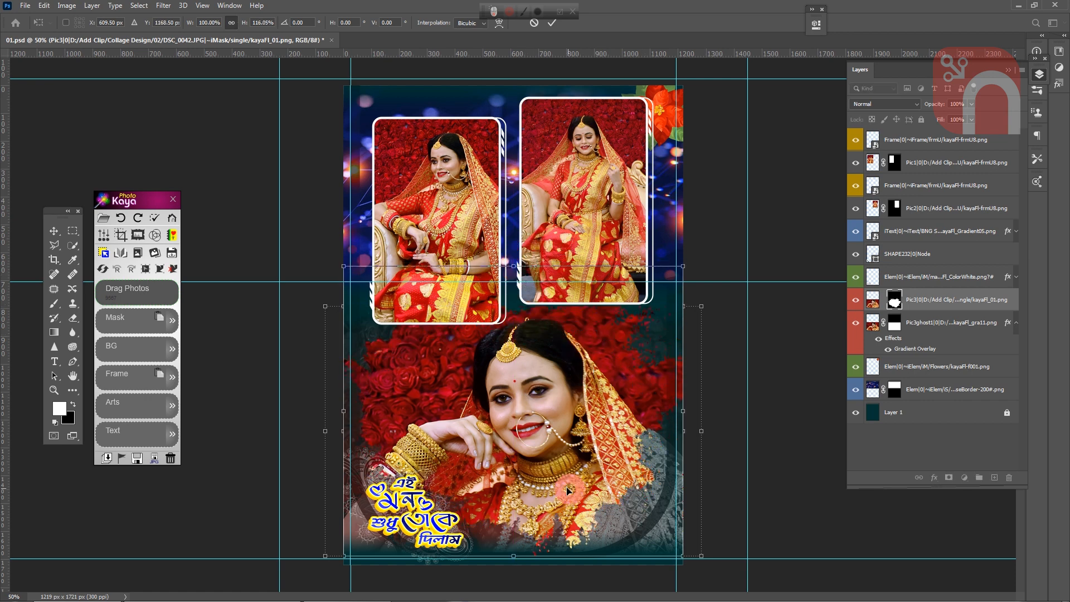
left_click_drag(567, 487, 560, 473)
key("Return")
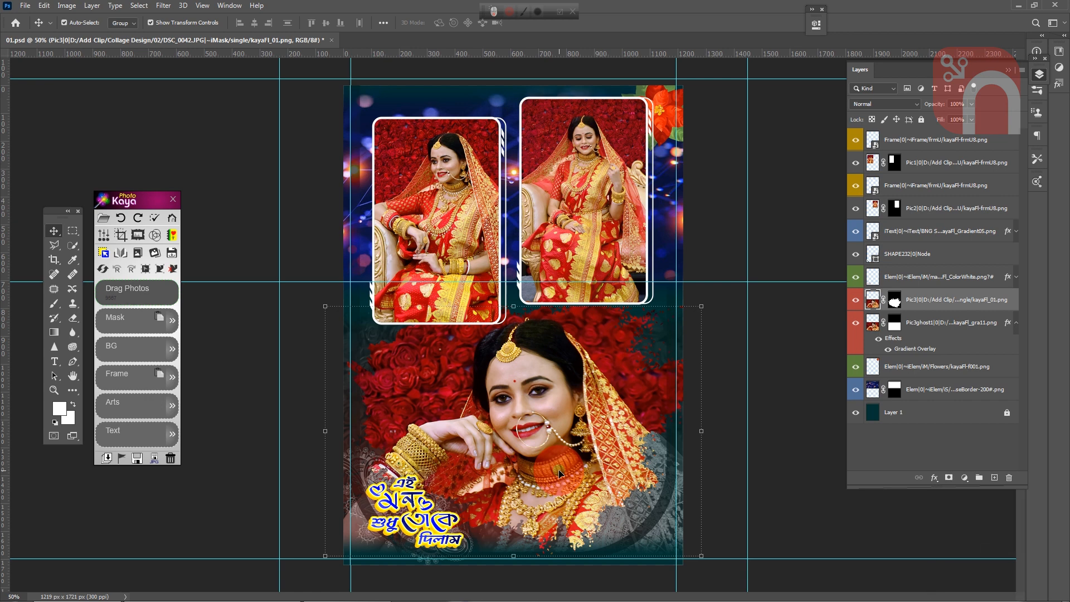
Step: Try removing the layer mask from the large lower bride photo with PhotoKaya and undo the removal
left_click(896, 302)
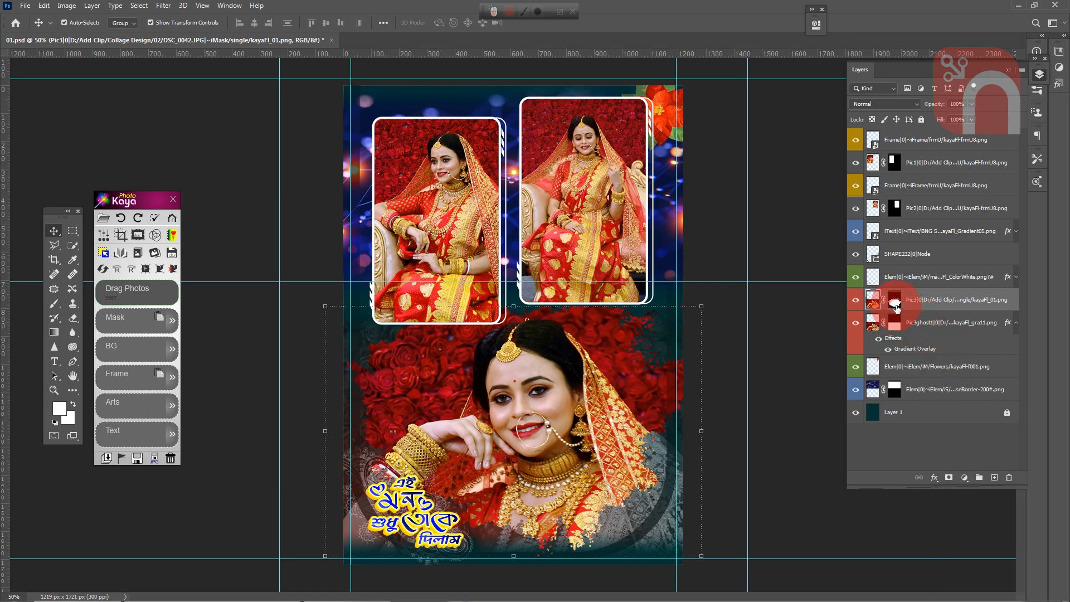
left_click(174, 273)
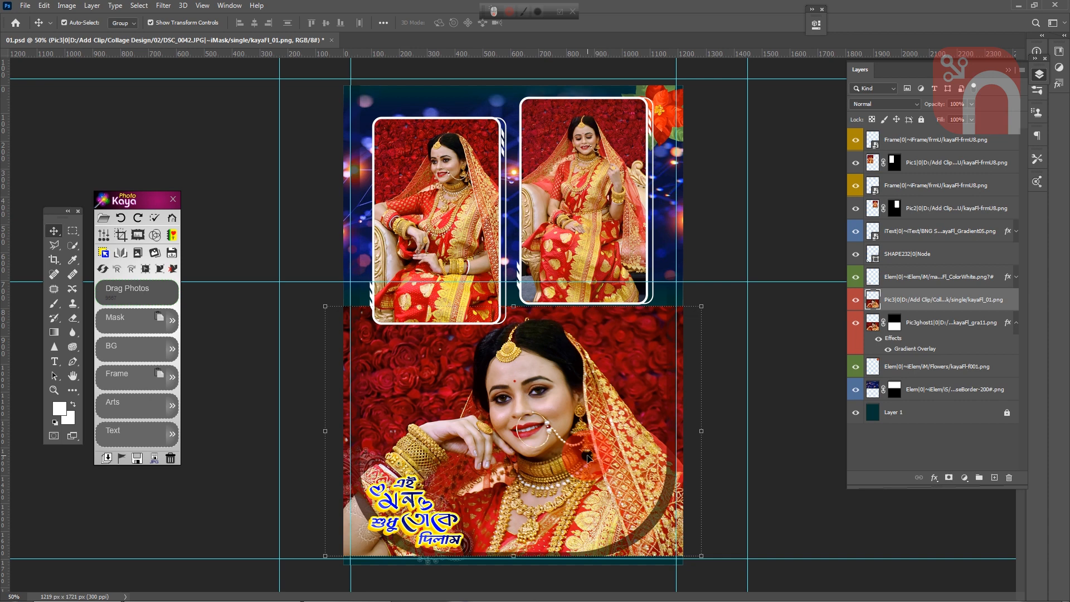
key("ctrl+z")
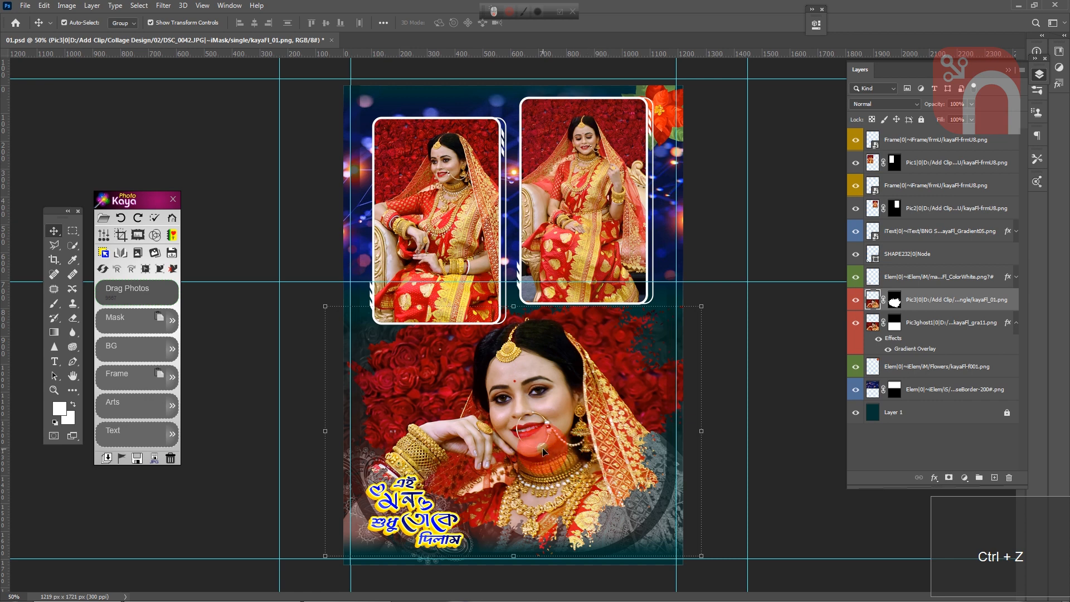
Step: Link the upper-left photo layer with its frame layer and tilt both counterclockwise using PhotoKaya's rotation
left_click(491, 235)
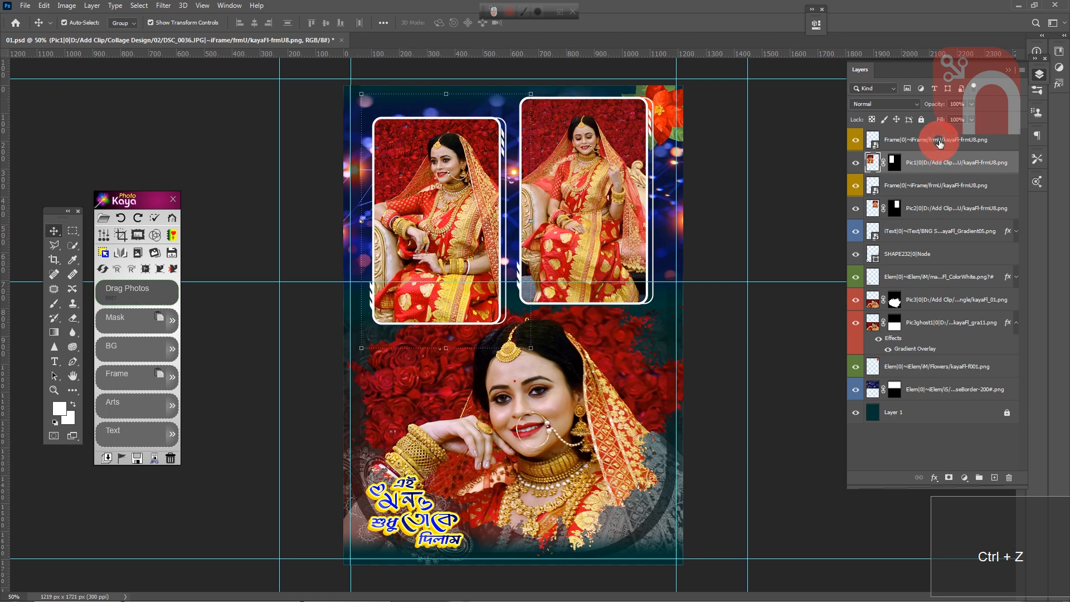
left_click(940, 143)
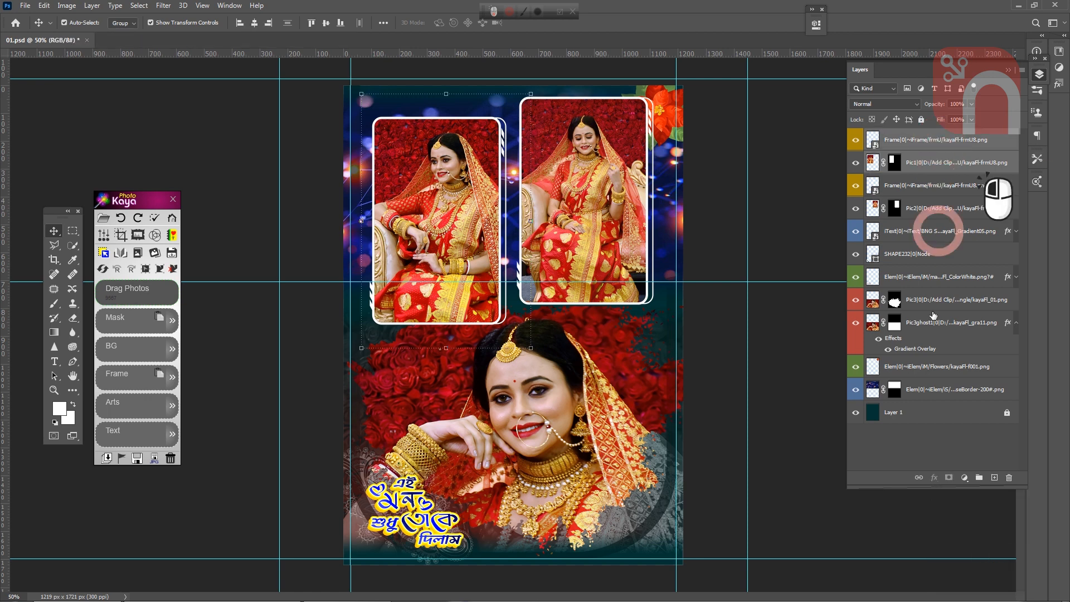
left_click(917, 479)
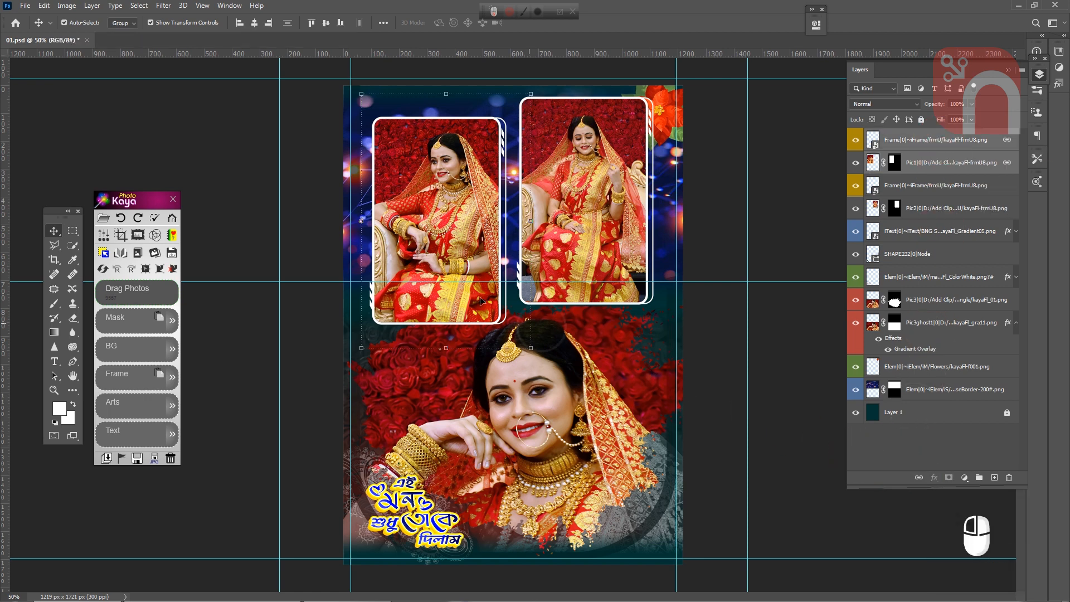
left_click(133, 270)
left_click(119, 272)
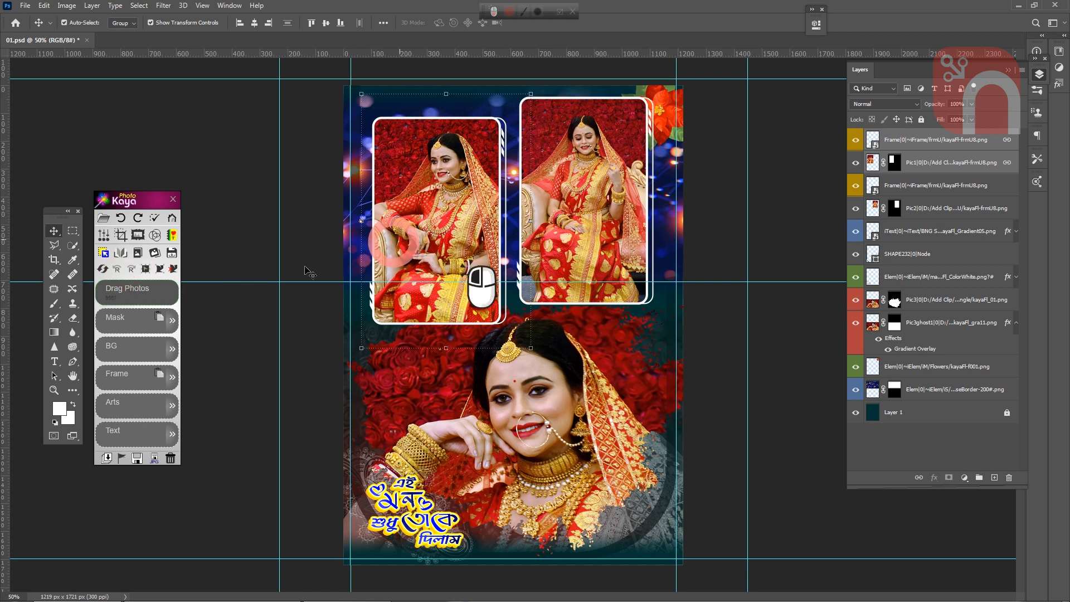
left_click(119, 274)
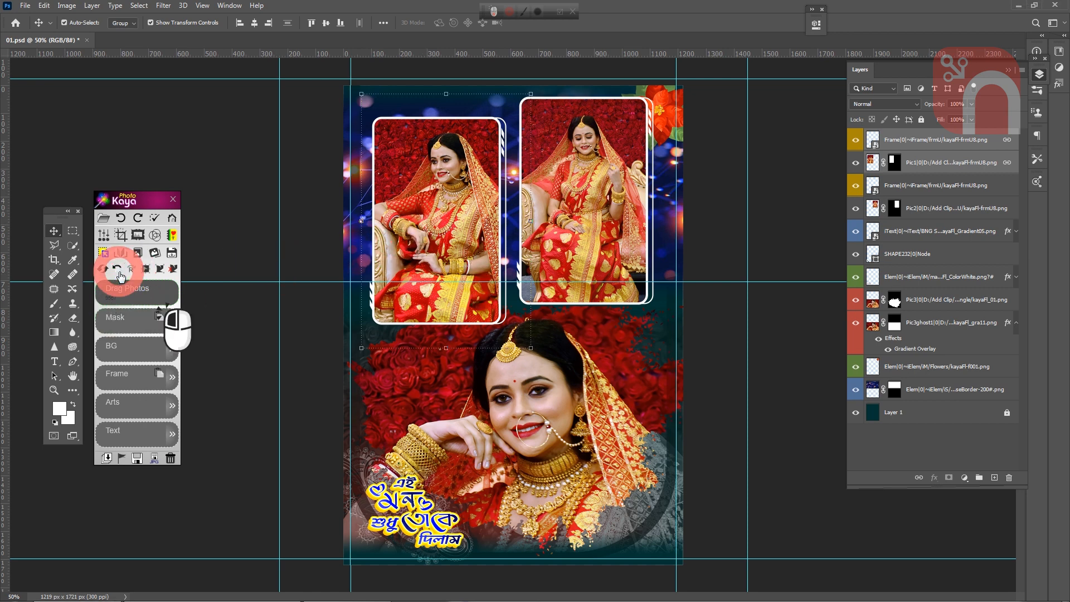
left_click(119, 273)
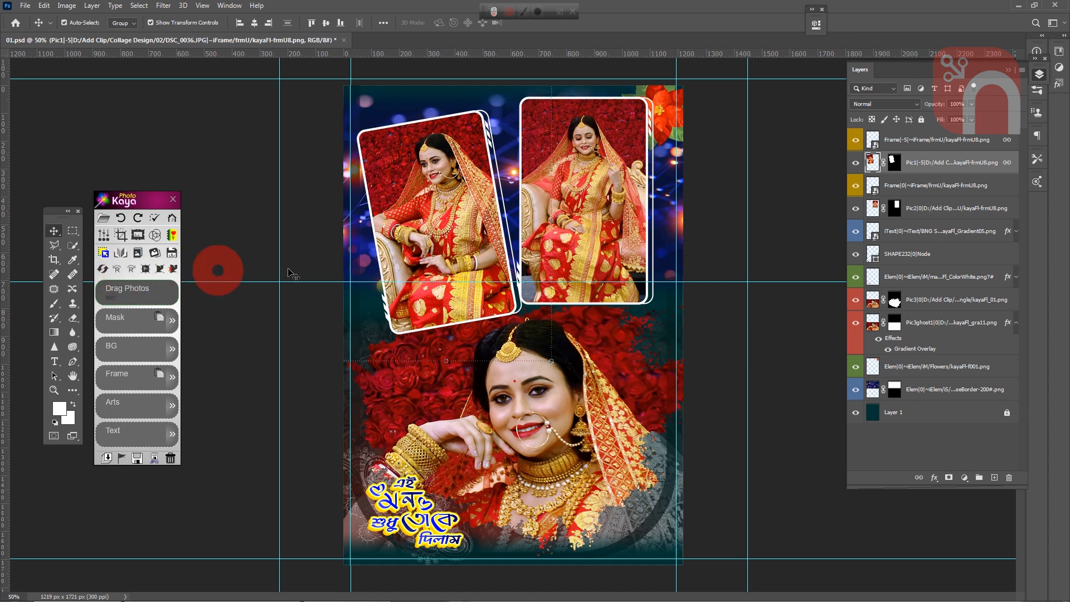
Step: Link the upper-right photo layer with its frame layer and tilt both clockwise using PhotoKaya's rotation
left_click(608, 222)
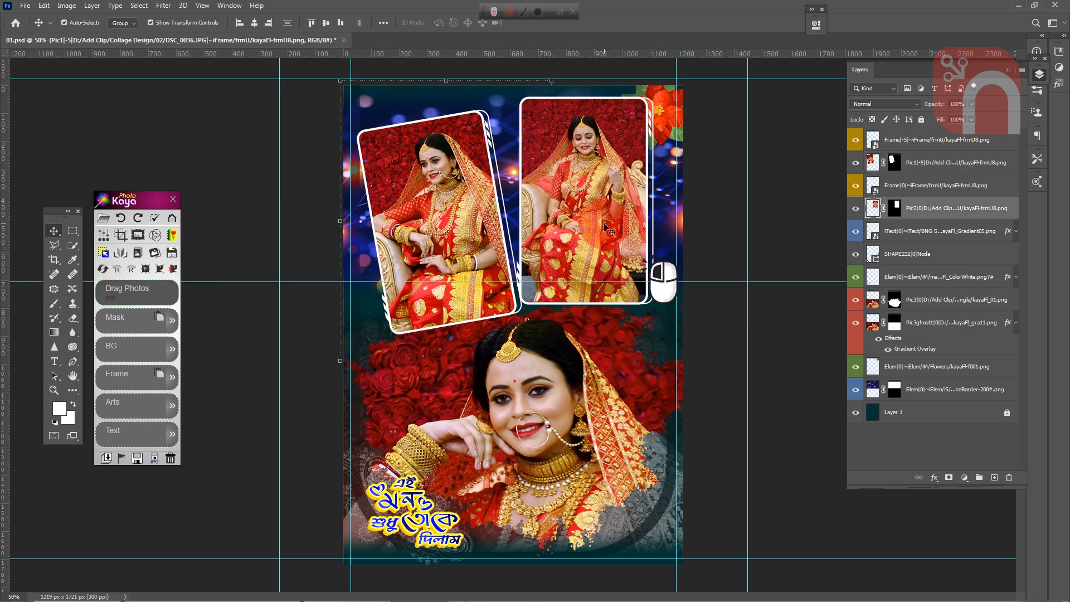
left_click(948, 191, "ctrl")
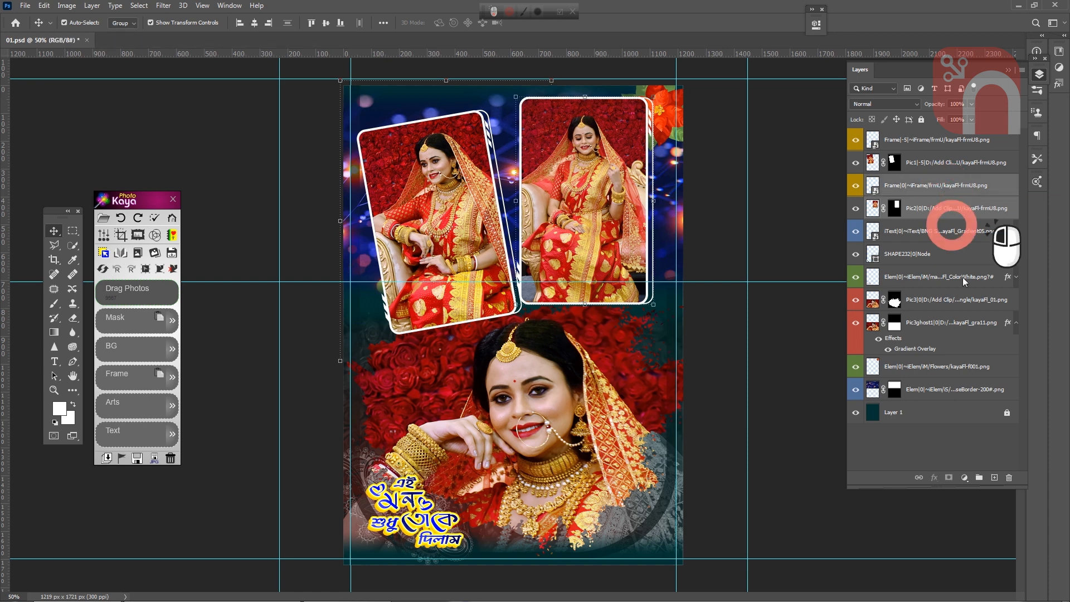
left_click(919, 479)
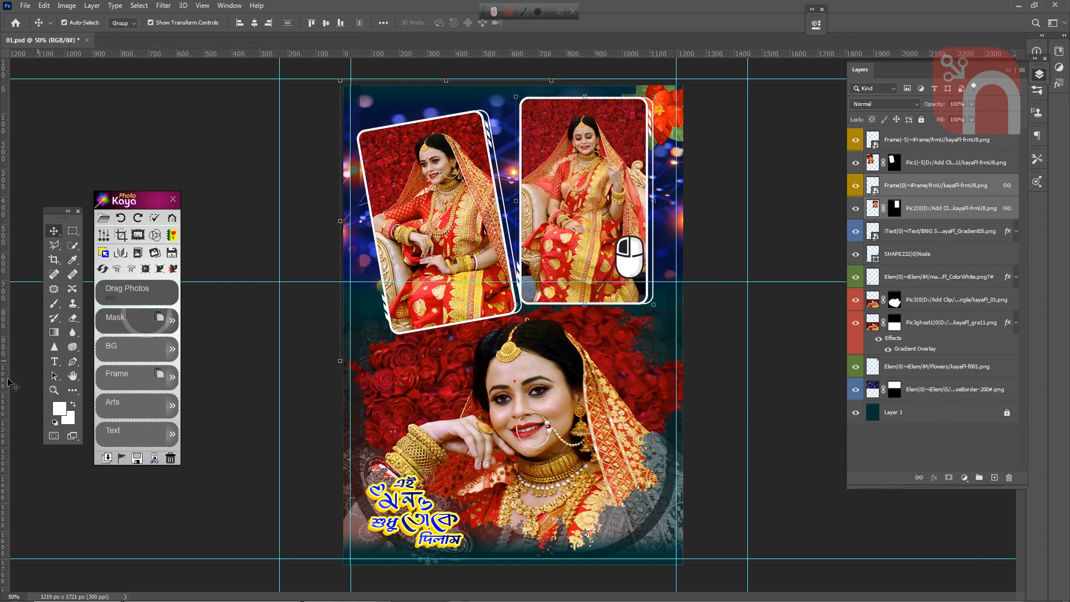
left_click(132, 270)
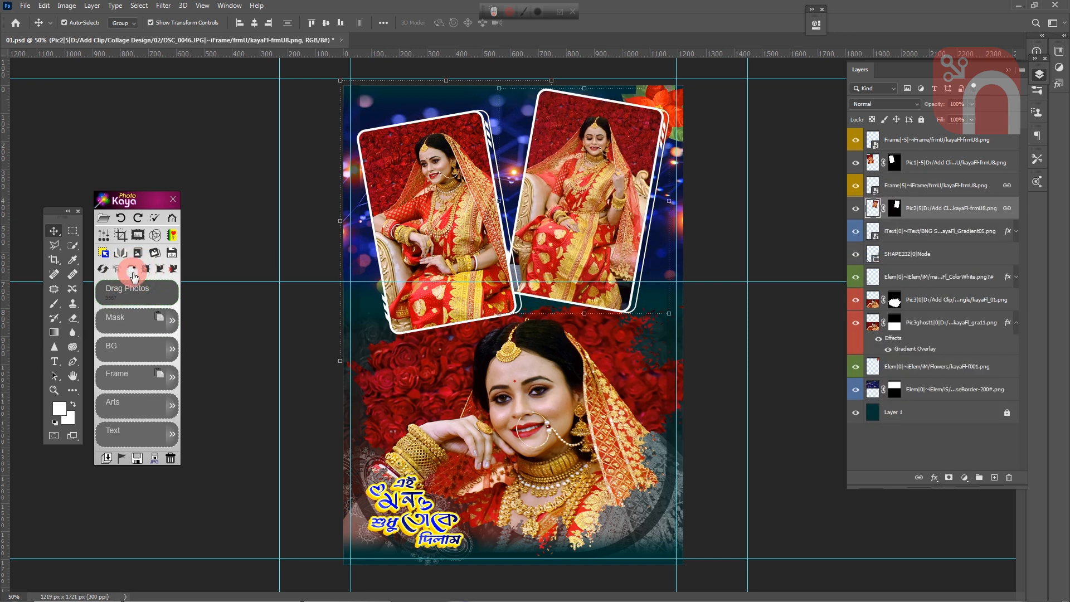
left_click(133, 271)
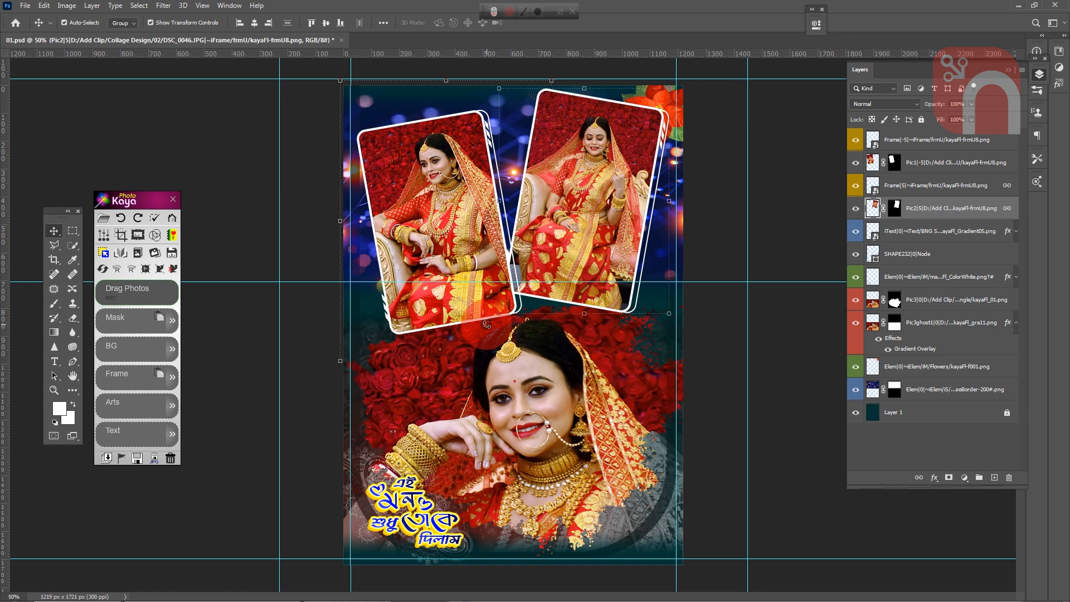
Step: Export the collage with PhotoKaya to the Collage Design folder as 01 copy.jpg at quality 11, Baseline ("Standard"), and save and close the PSD
left_click(155, 460)
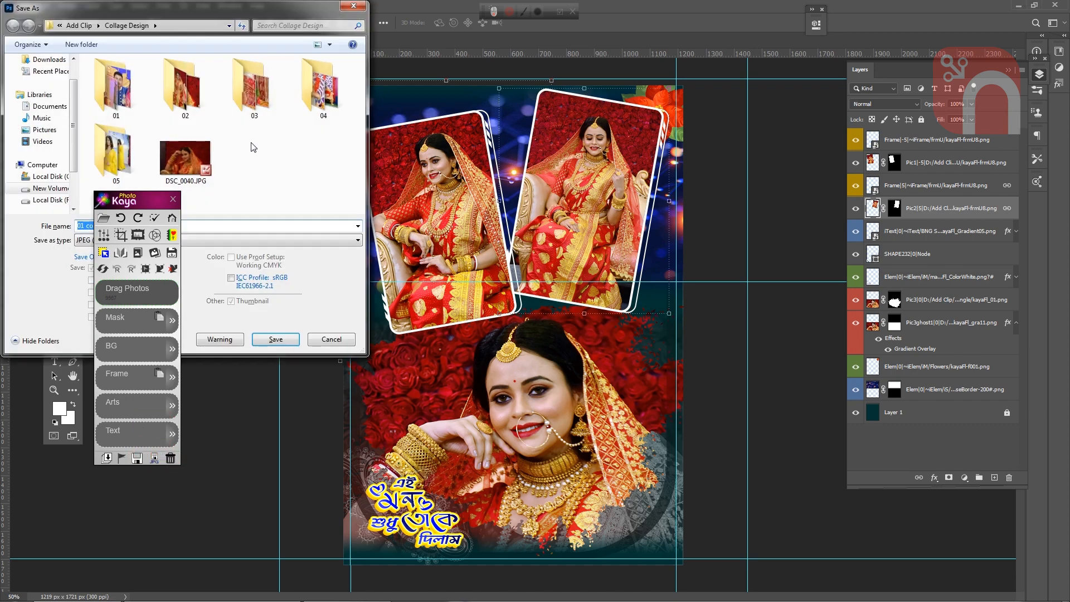
left_click_drag(238, 8, 367, 20)
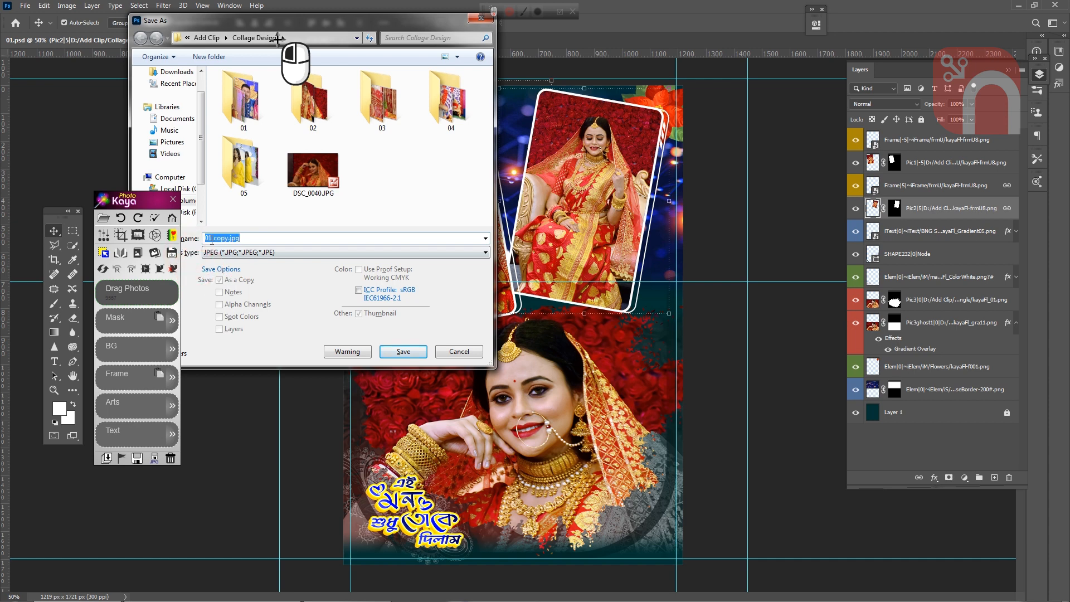
left_click(404, 352)
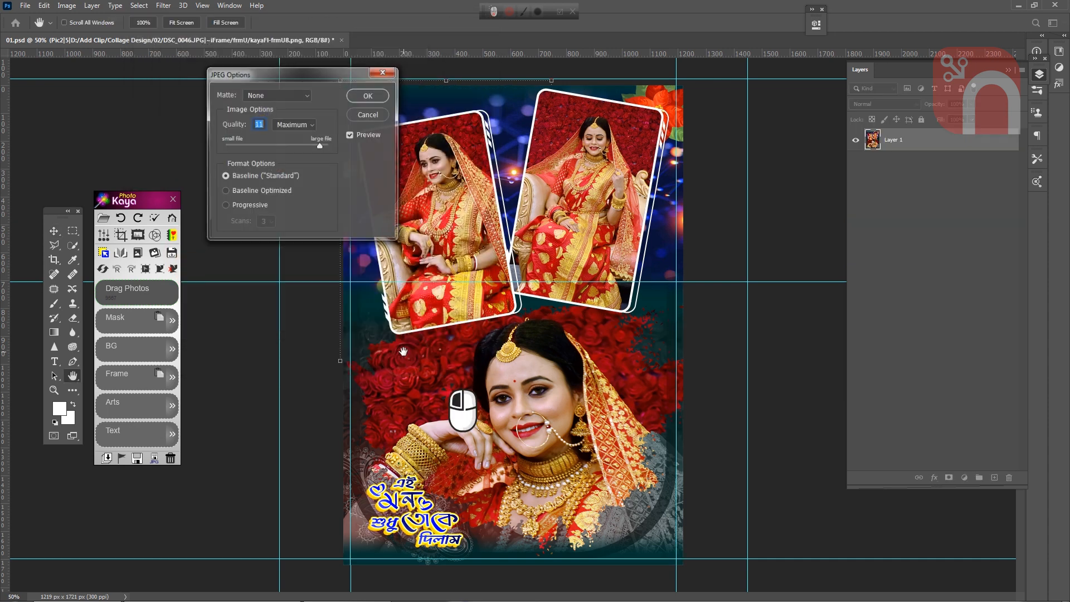
left_click(369, 95)
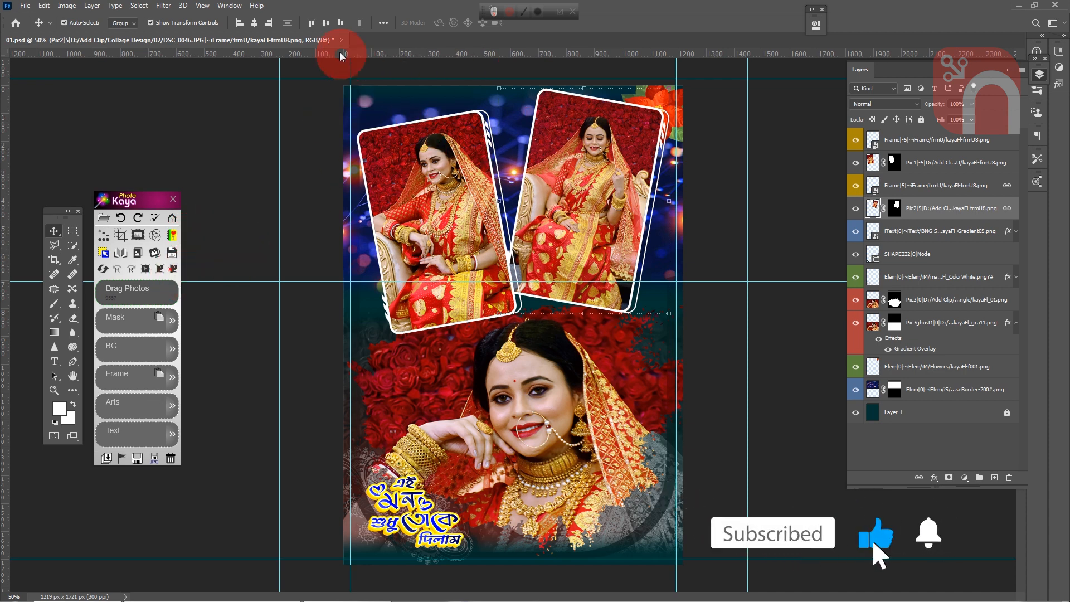
left_click(137, 462)
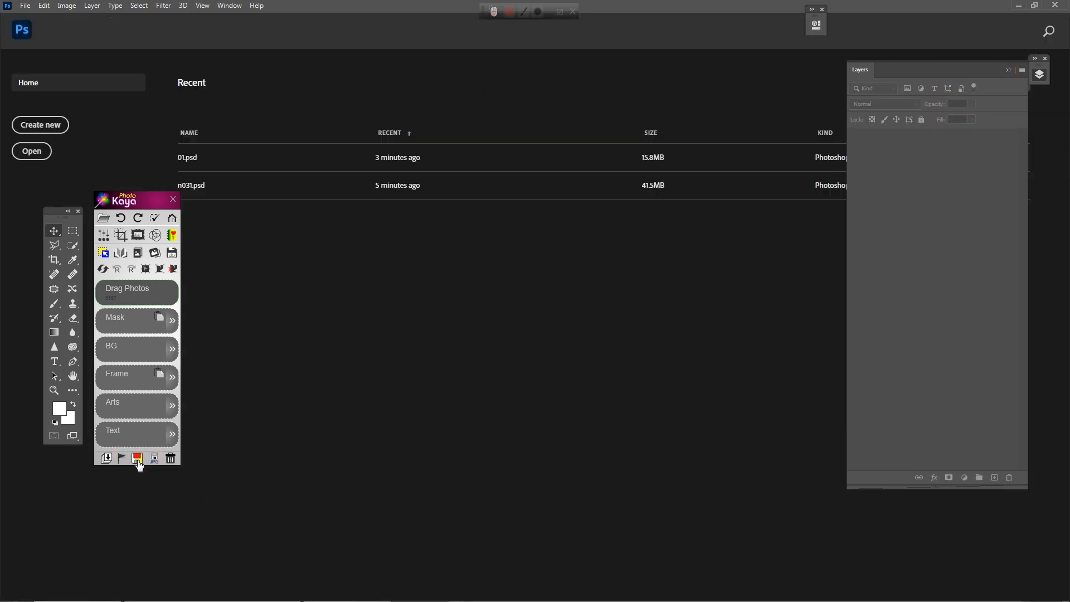